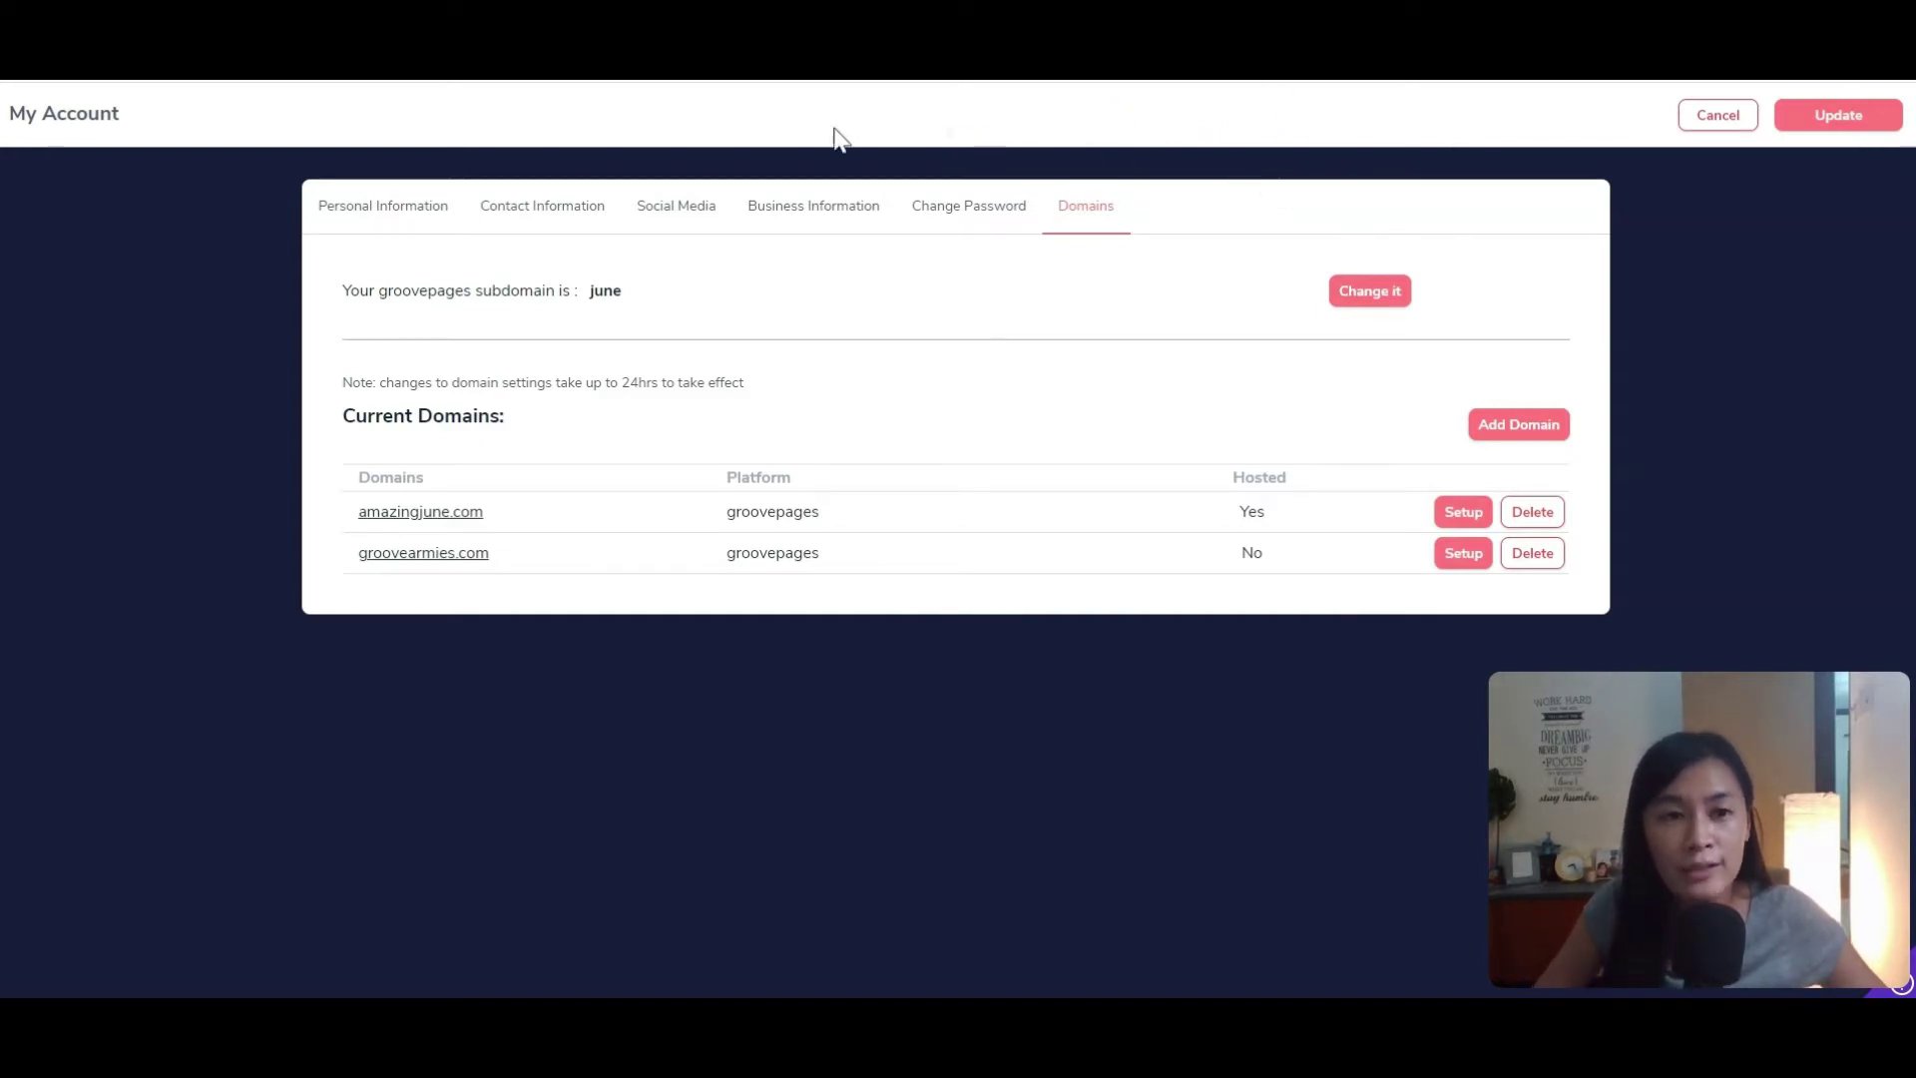
# Step: Return to My account's Domains tab listing amazingjune.com and groovearmies.com
pyautogui.click(1737, 118)
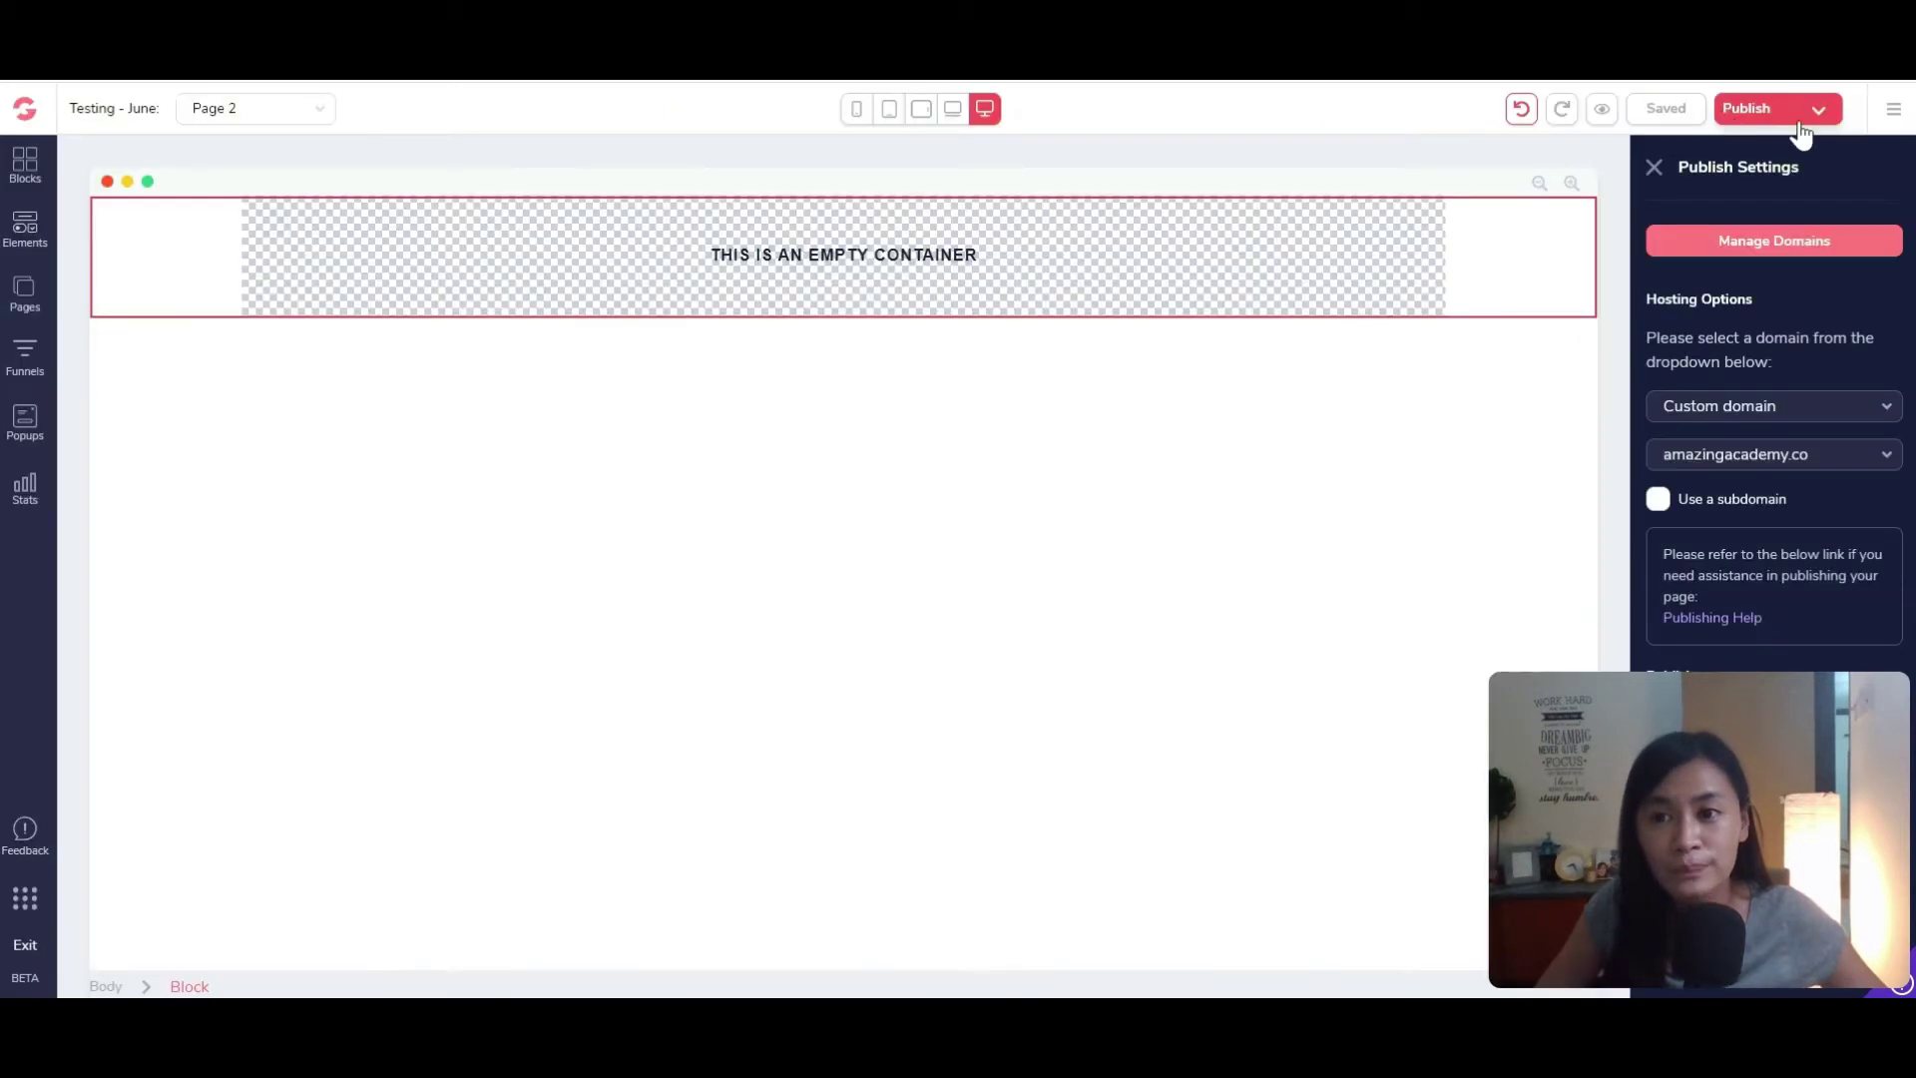
pyautogui.click(1892, 110)
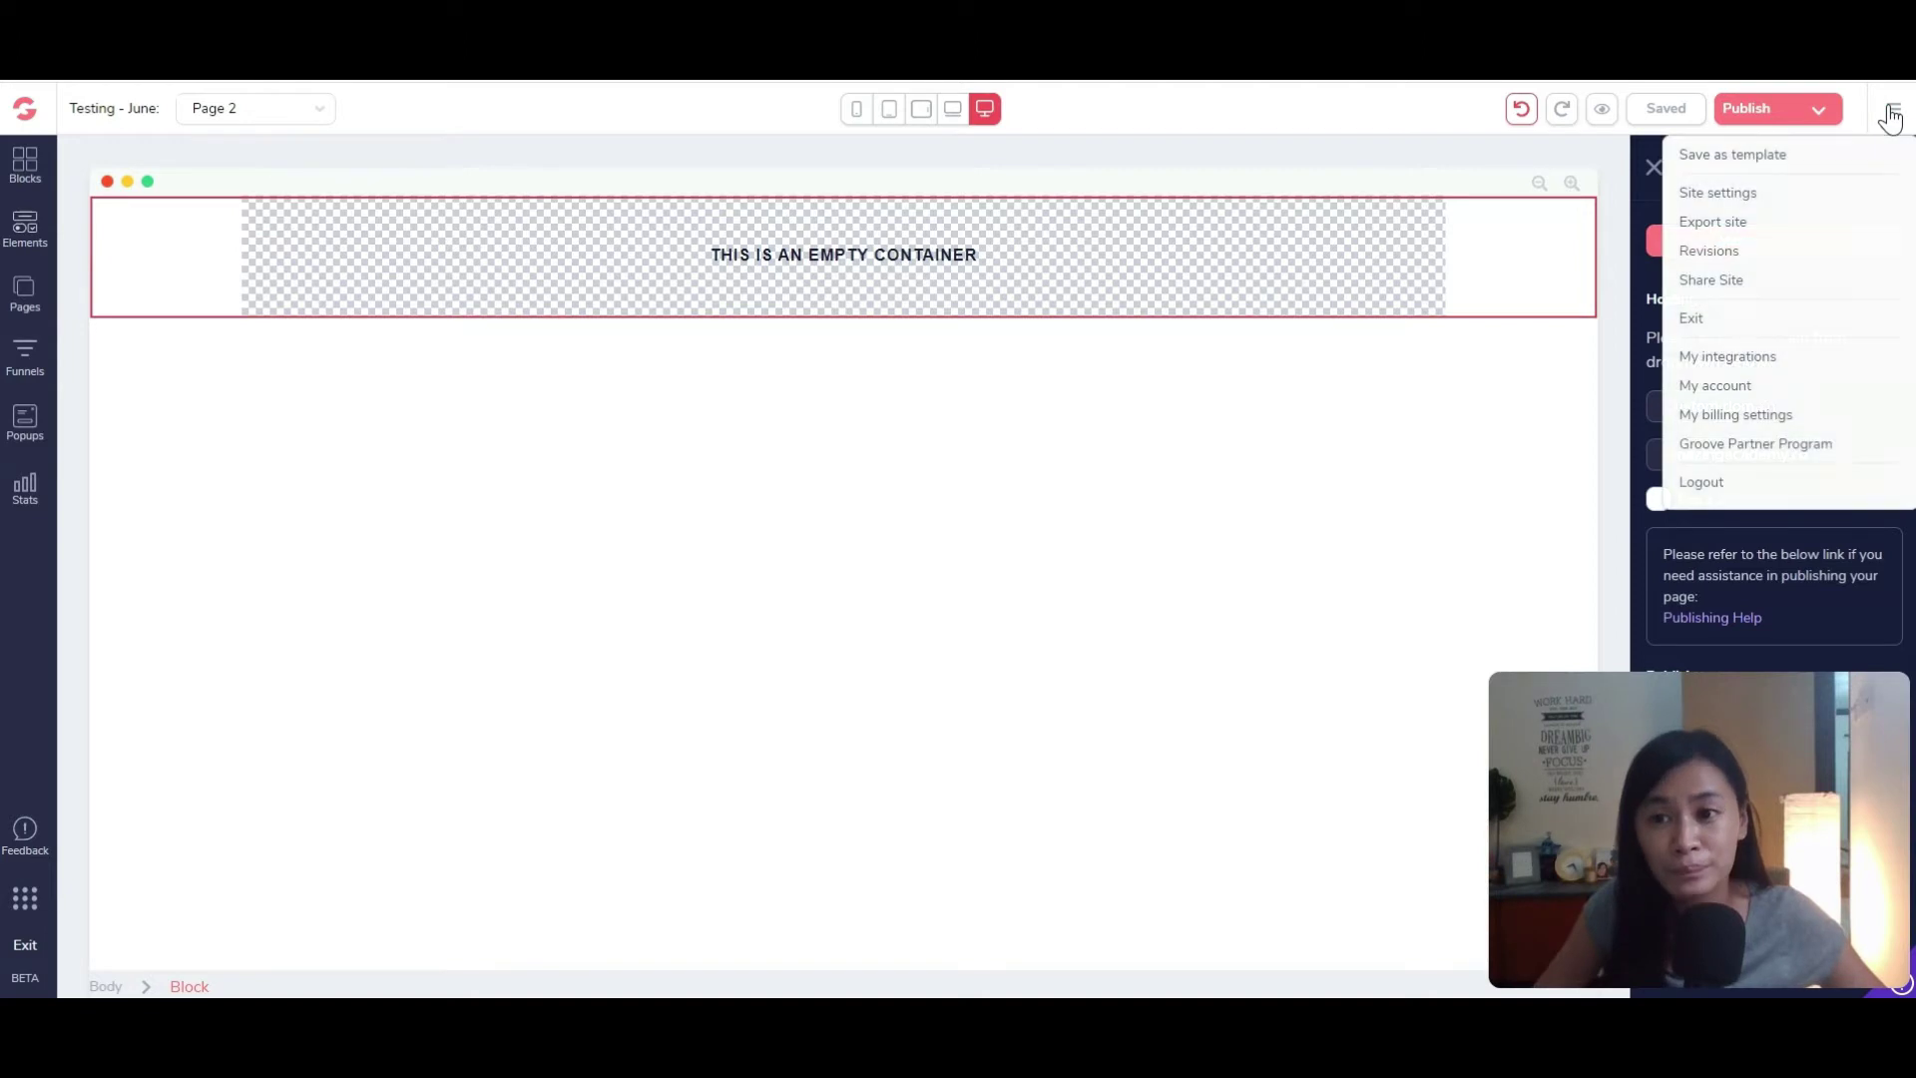
pyautogui.click(1733, 394)
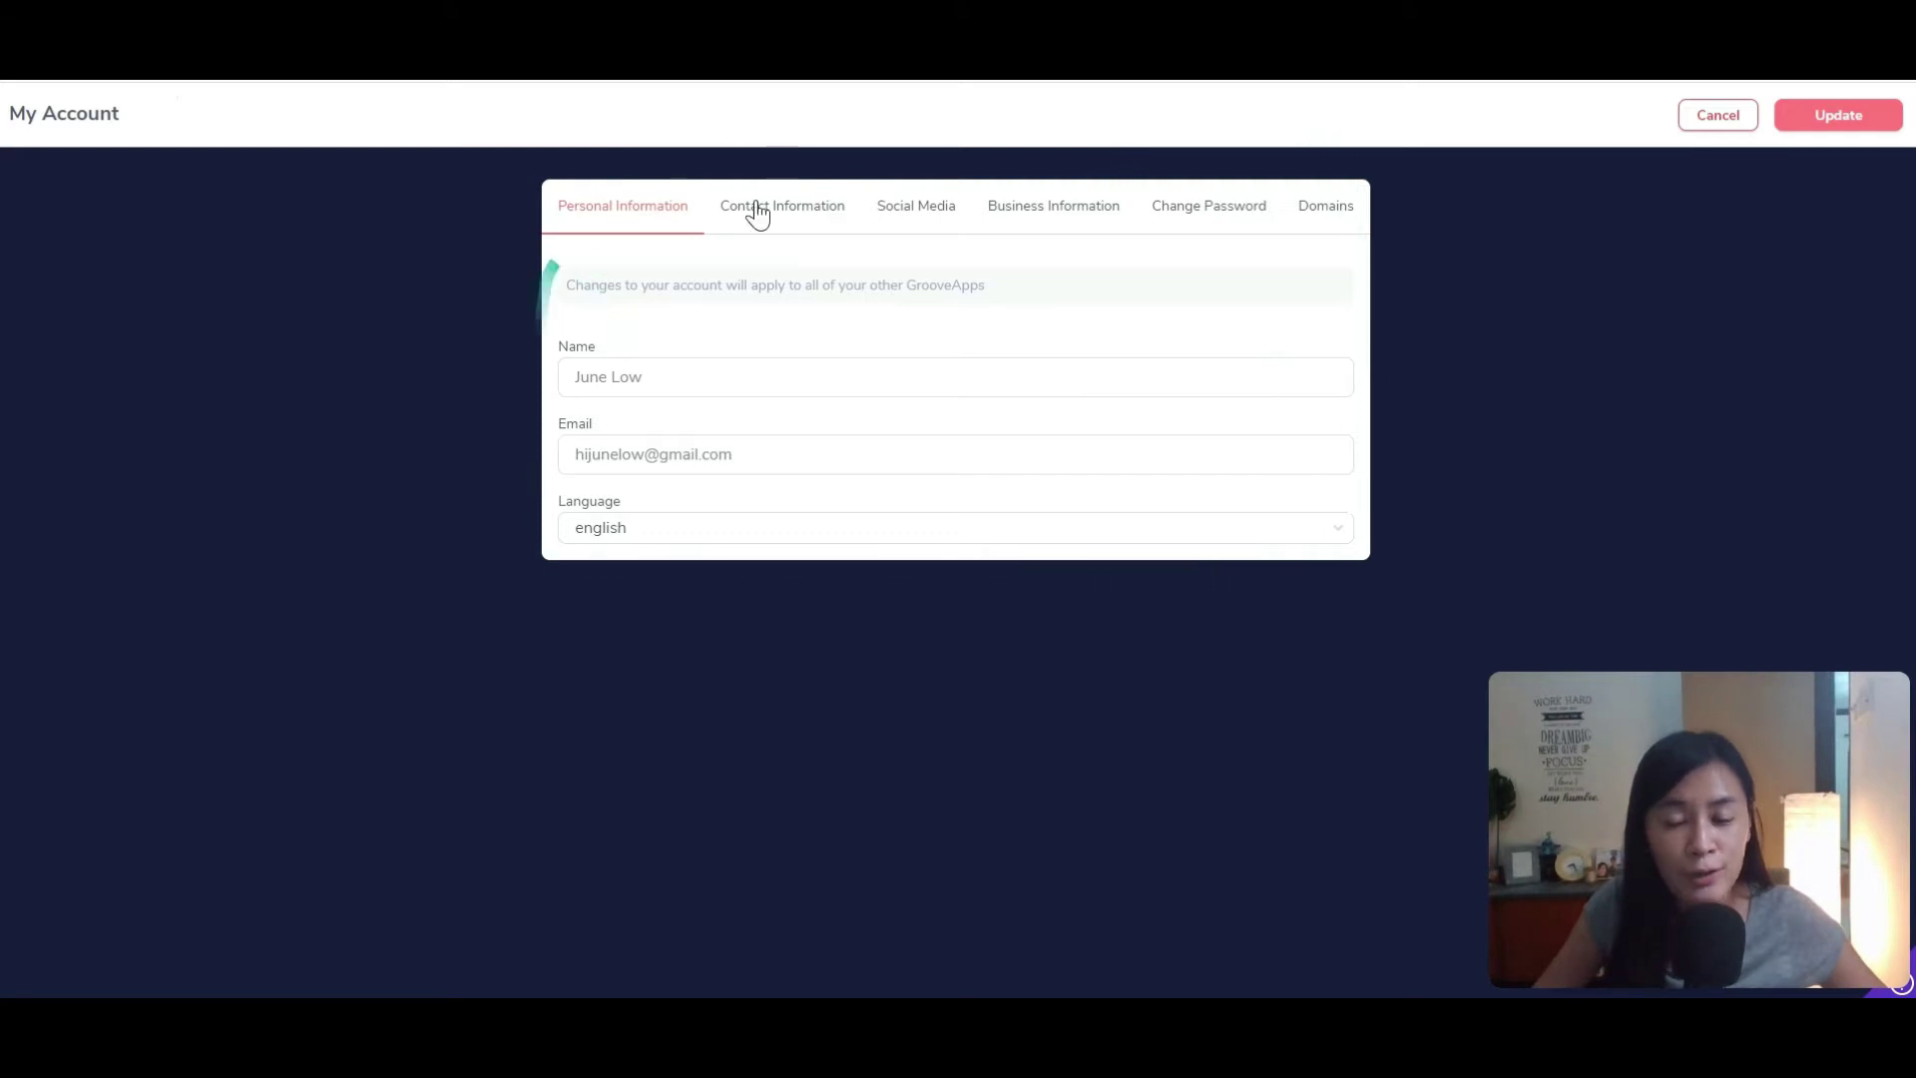
pyautogui.click(1344, 218)
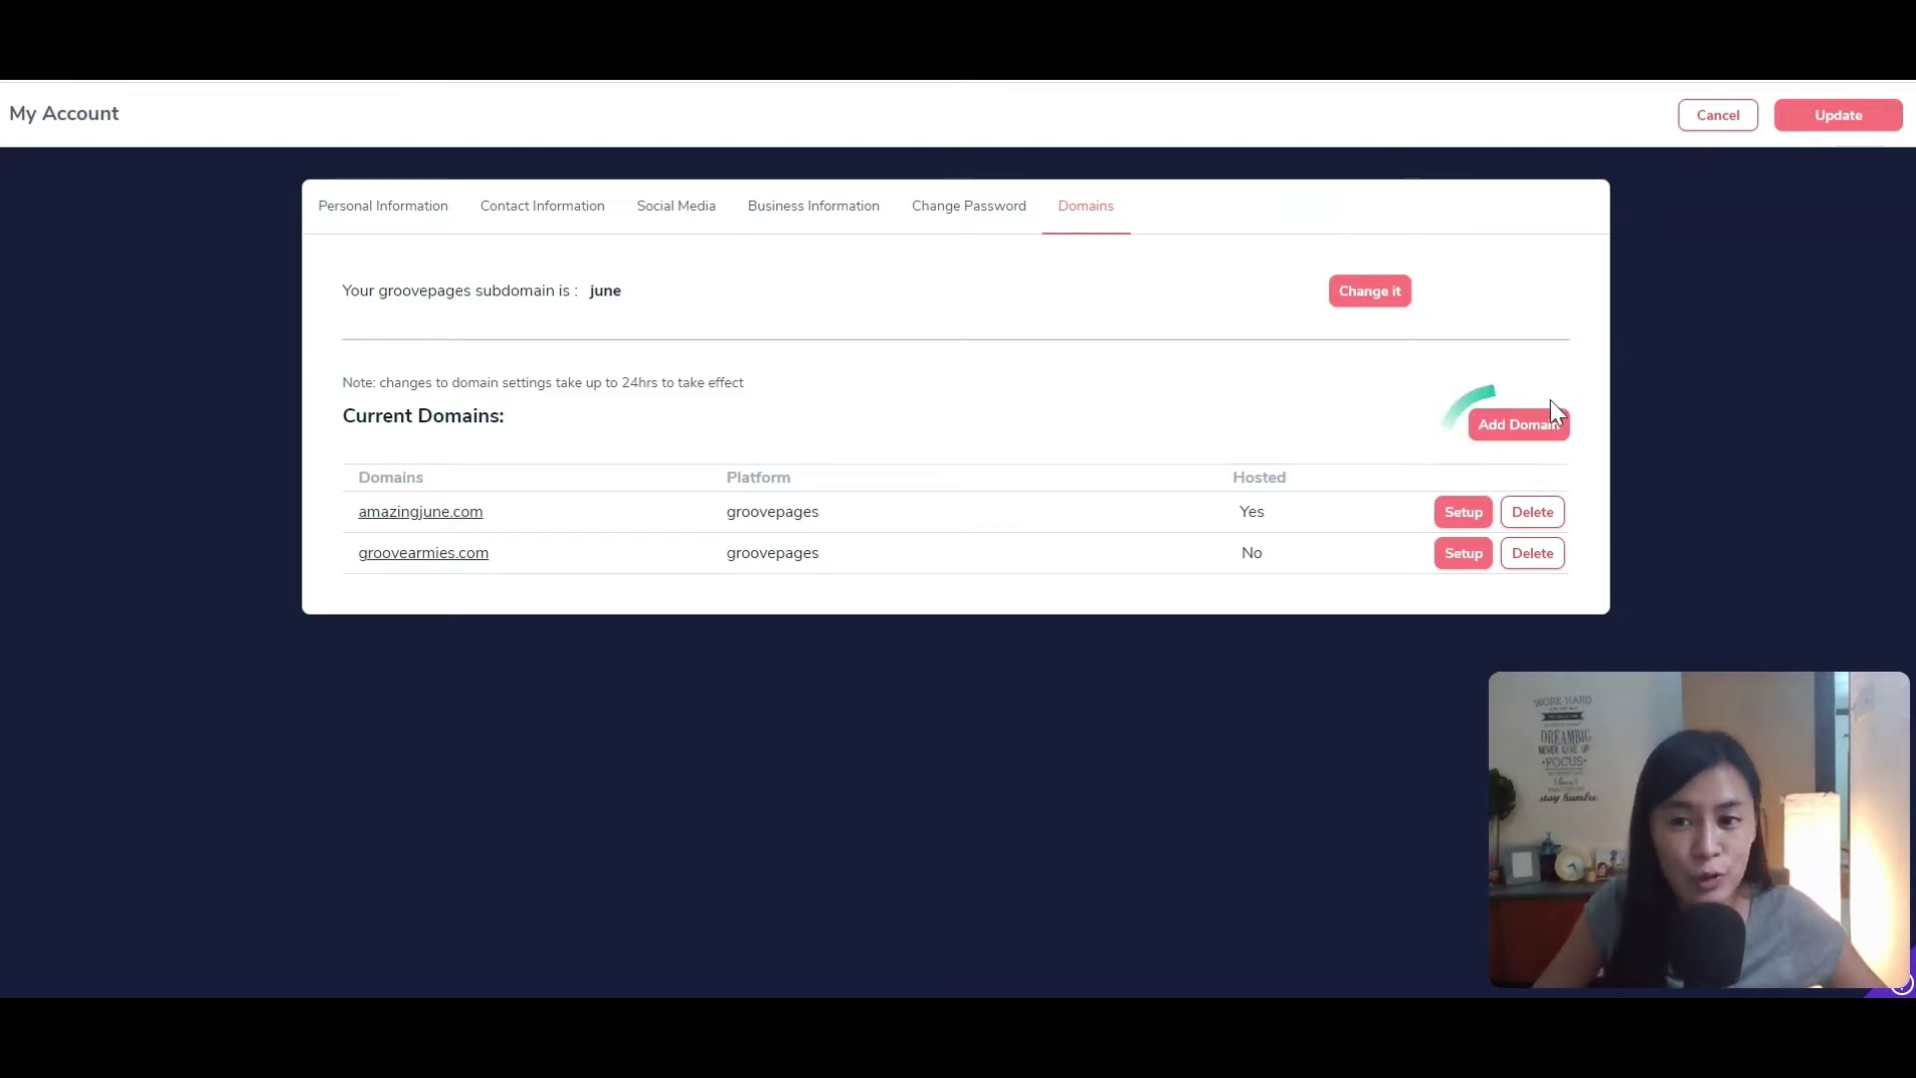
# Step: Start a new custom domain with Add Domain and focus the Domain URL field
pyautogui.click(1529, 431)
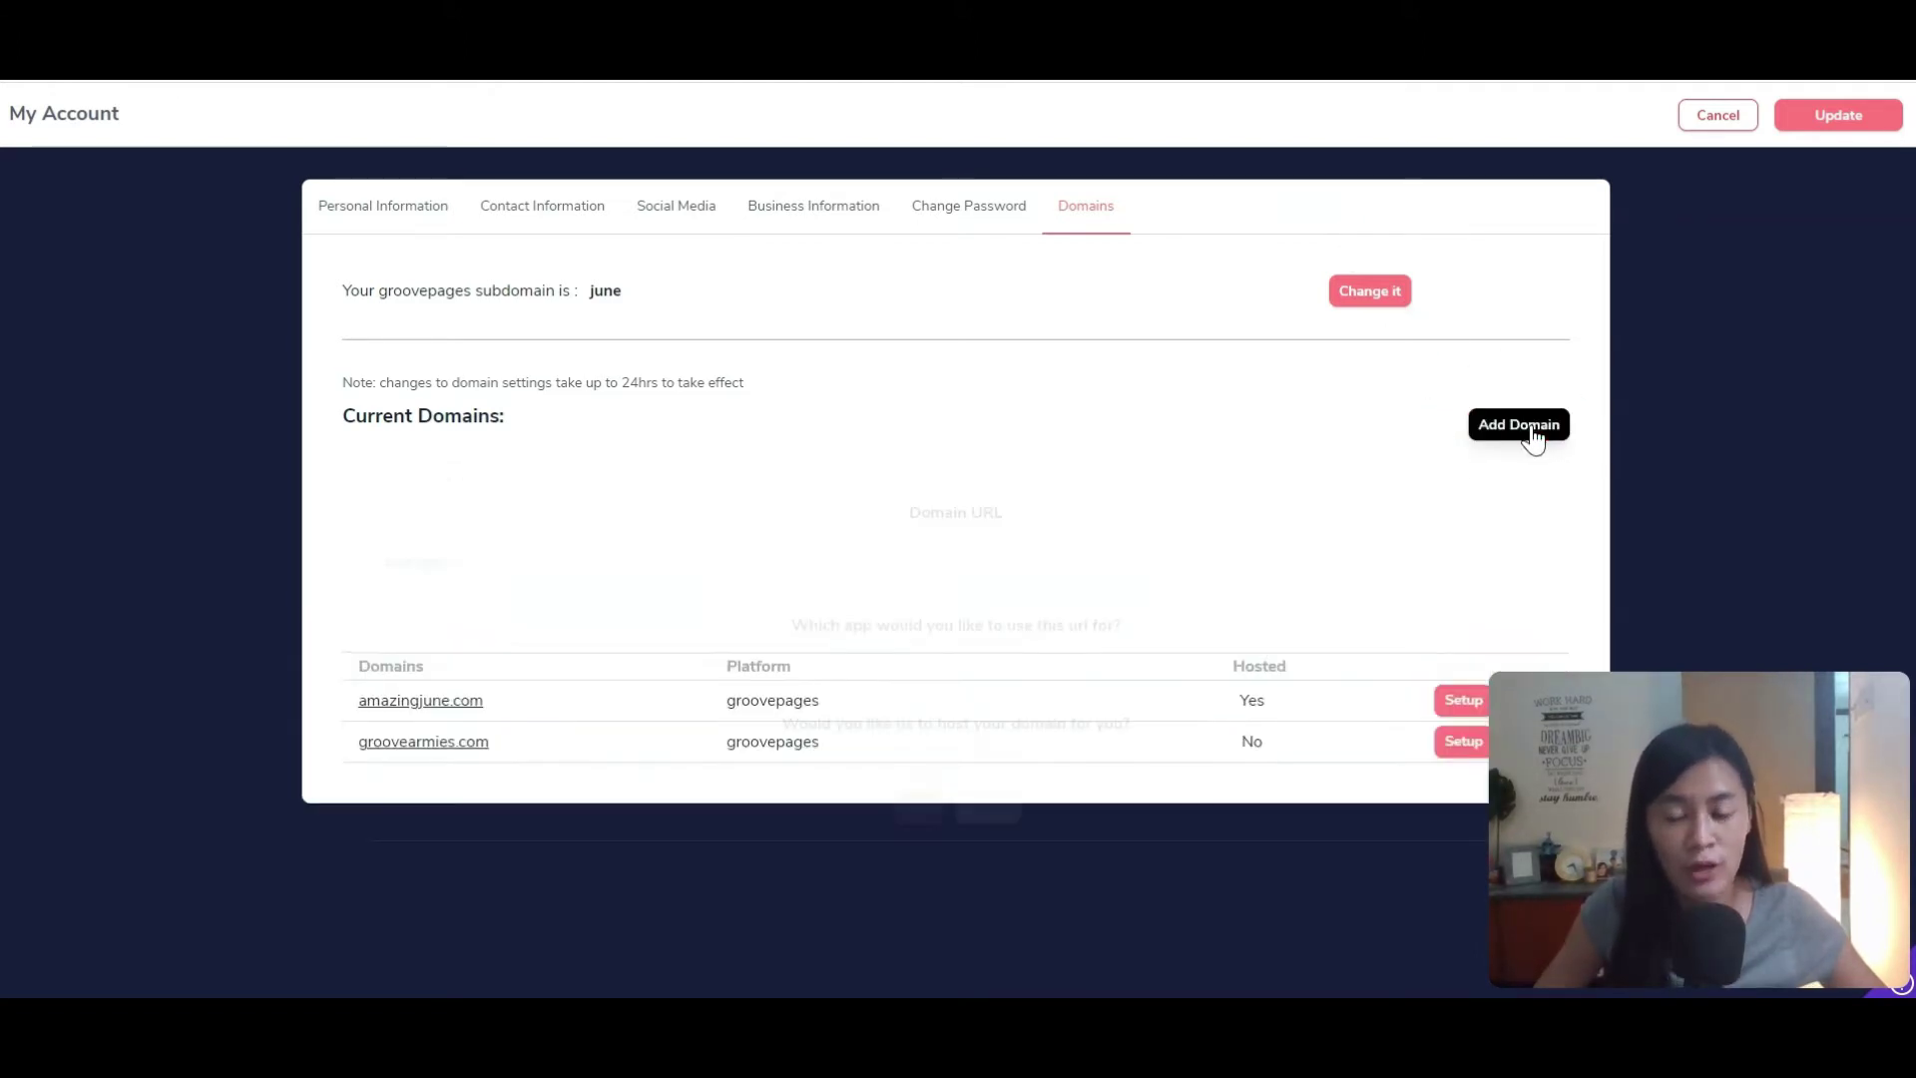
pyautogui.click(780, 569)
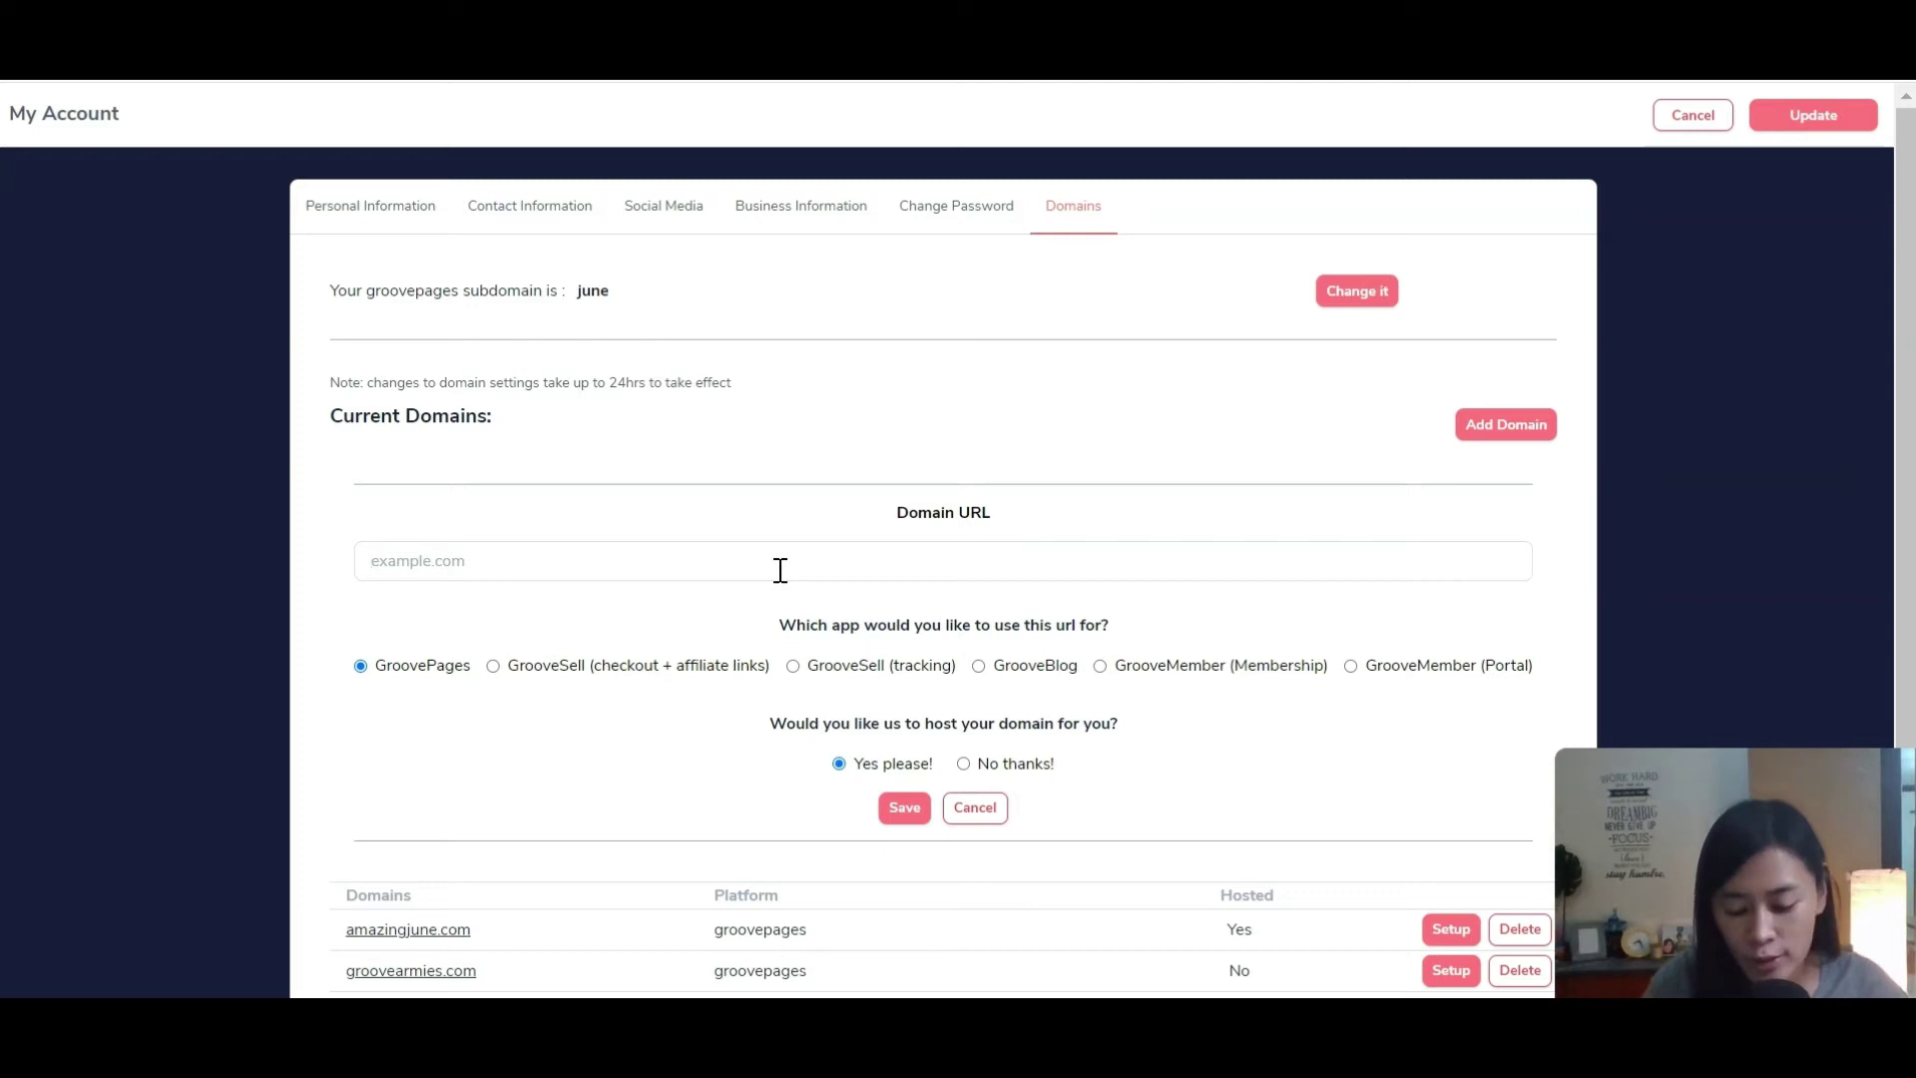
pyautogui.write('amazinga')
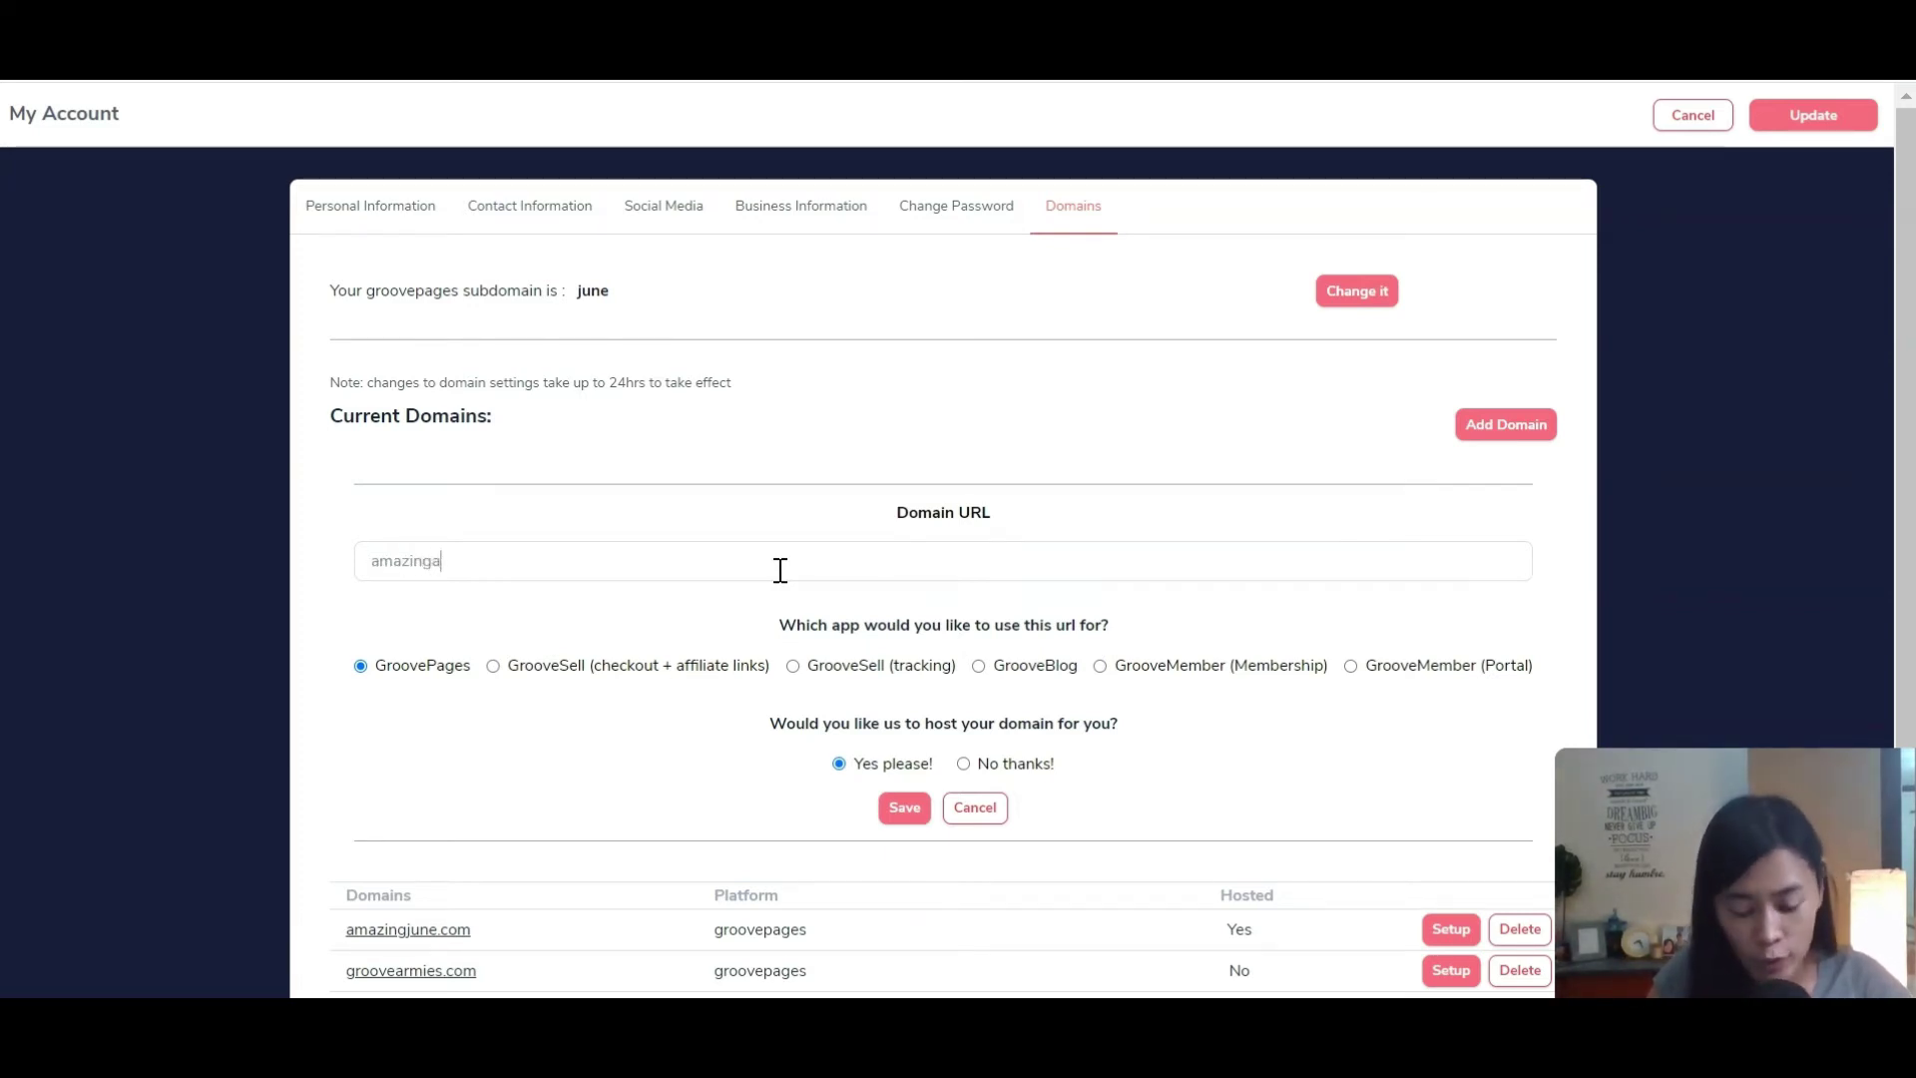
pyautogui.write('cadem')
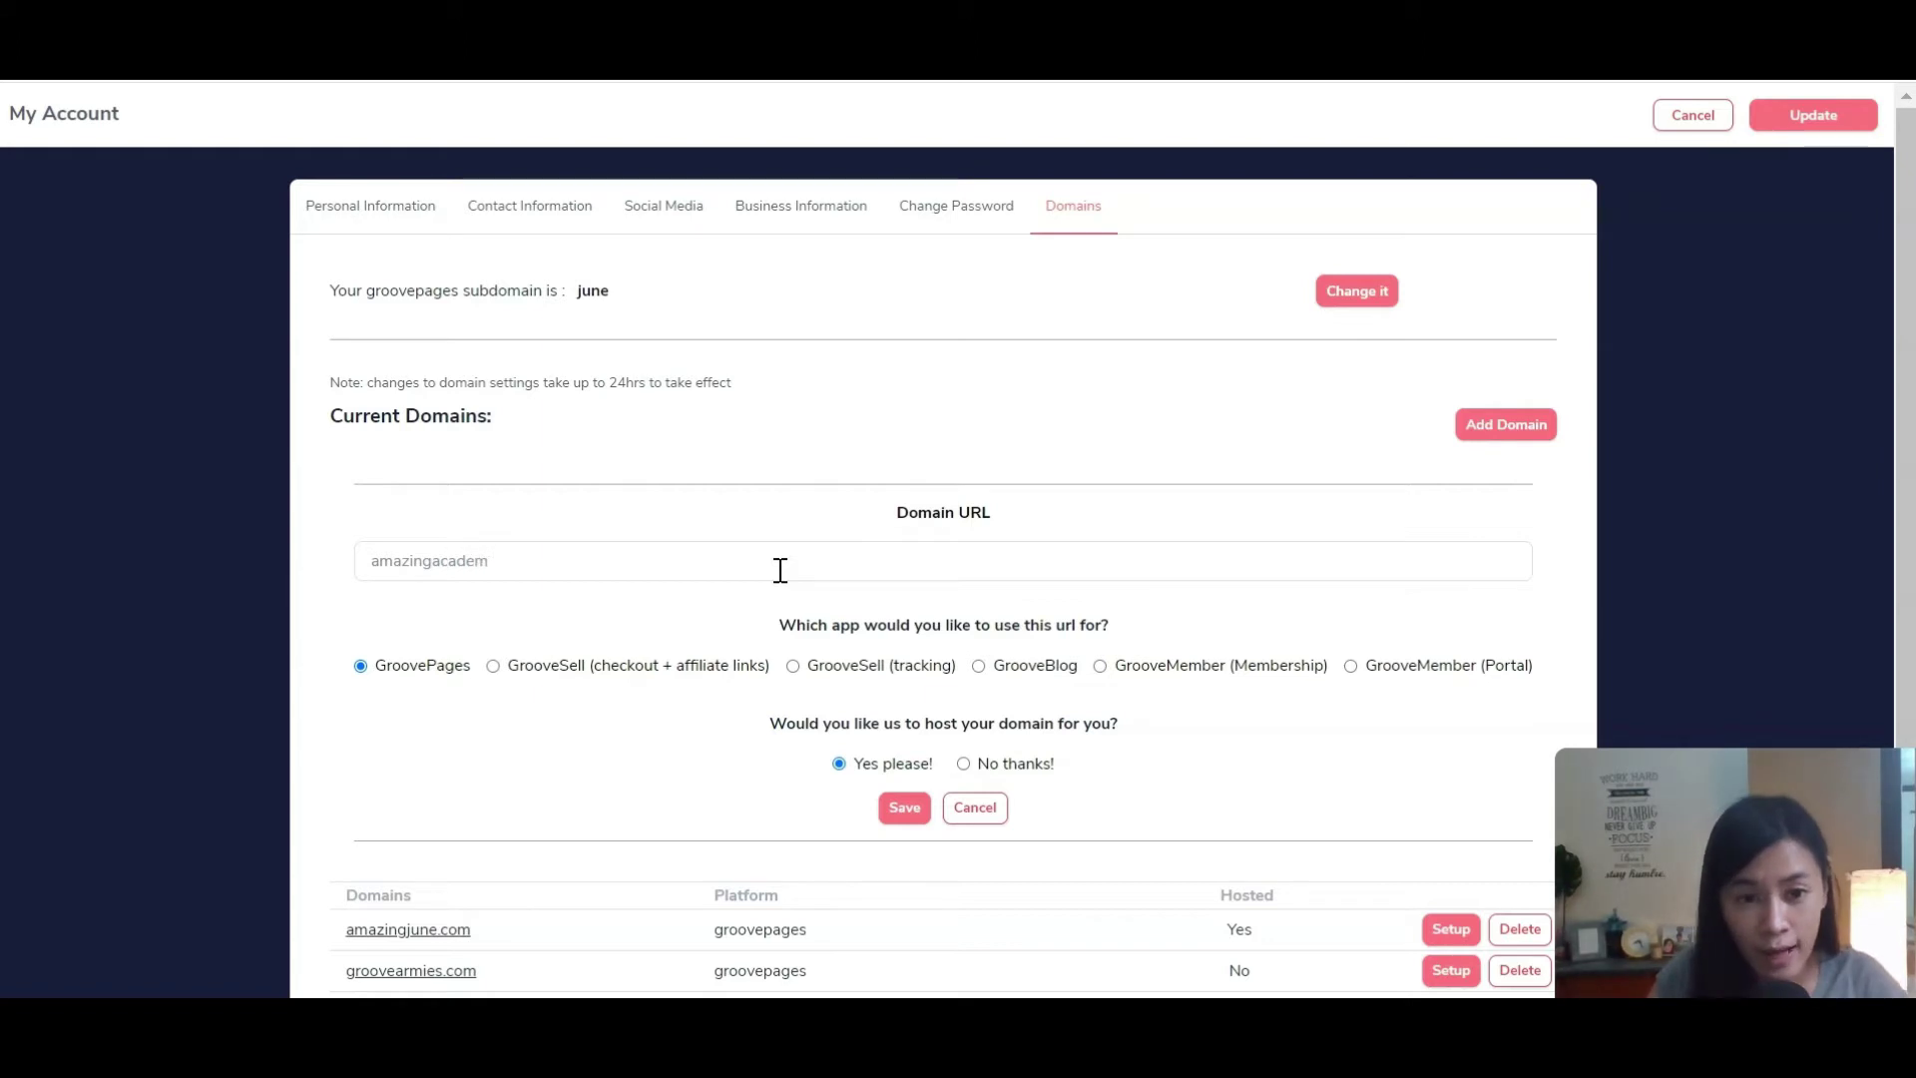
pyautogui.write('y.co')
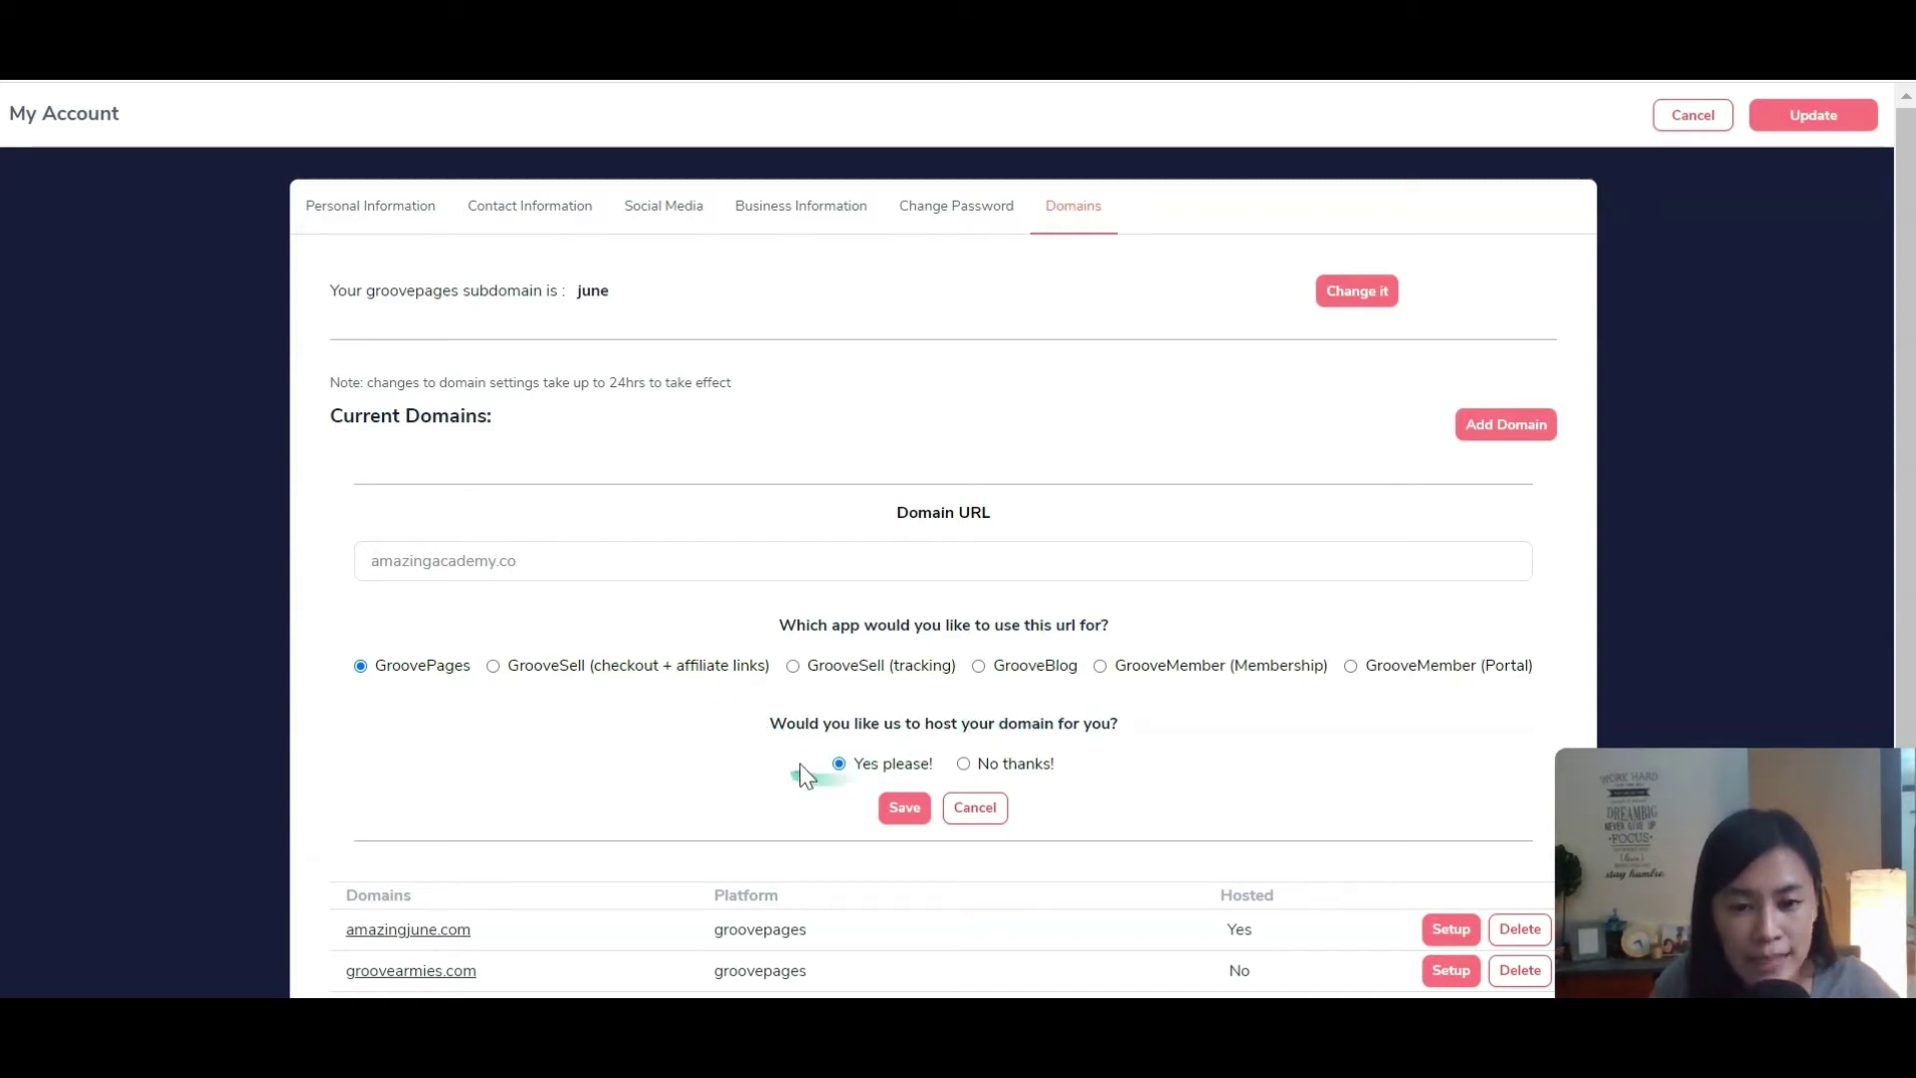
# Step: Save amazingacademy.co as a new GroovePages-hosted domain
pyautogui.click(916, 810)
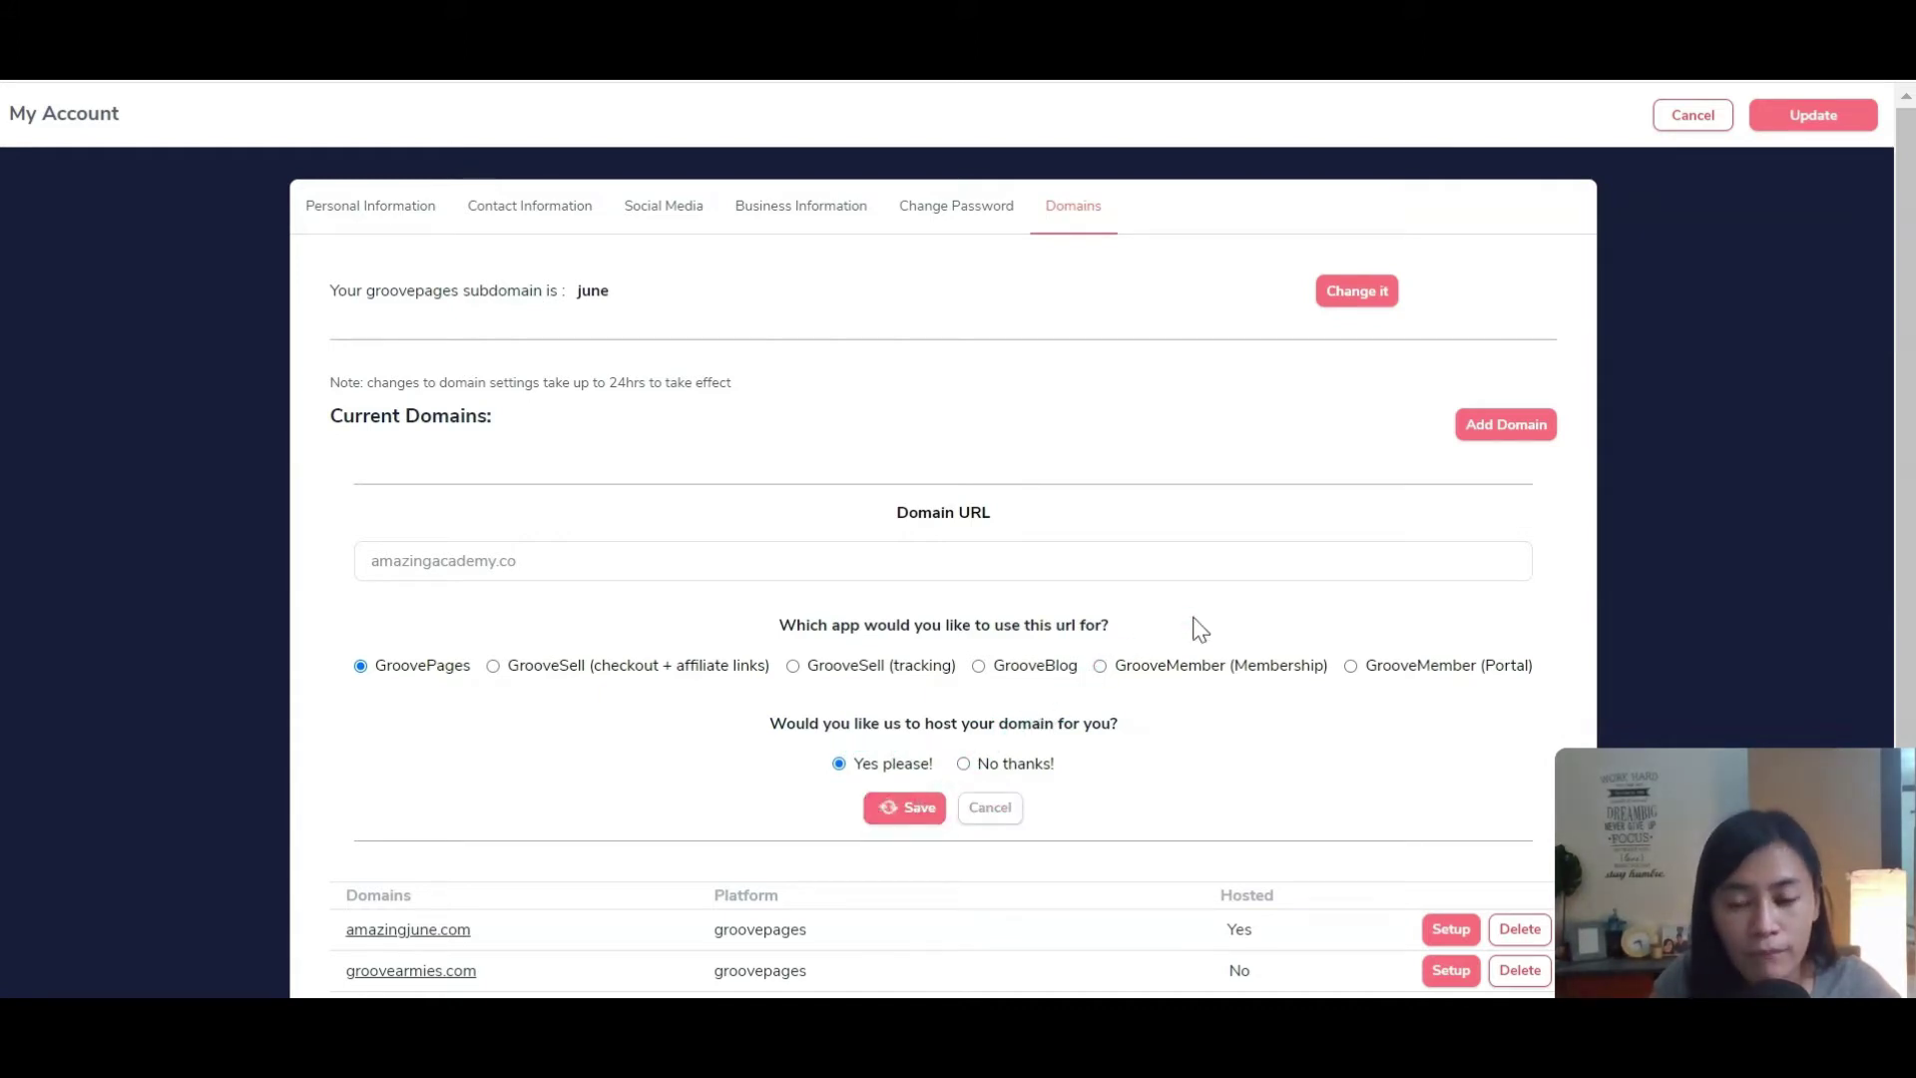
pyautogui.scroll(-1, 1192, 629)
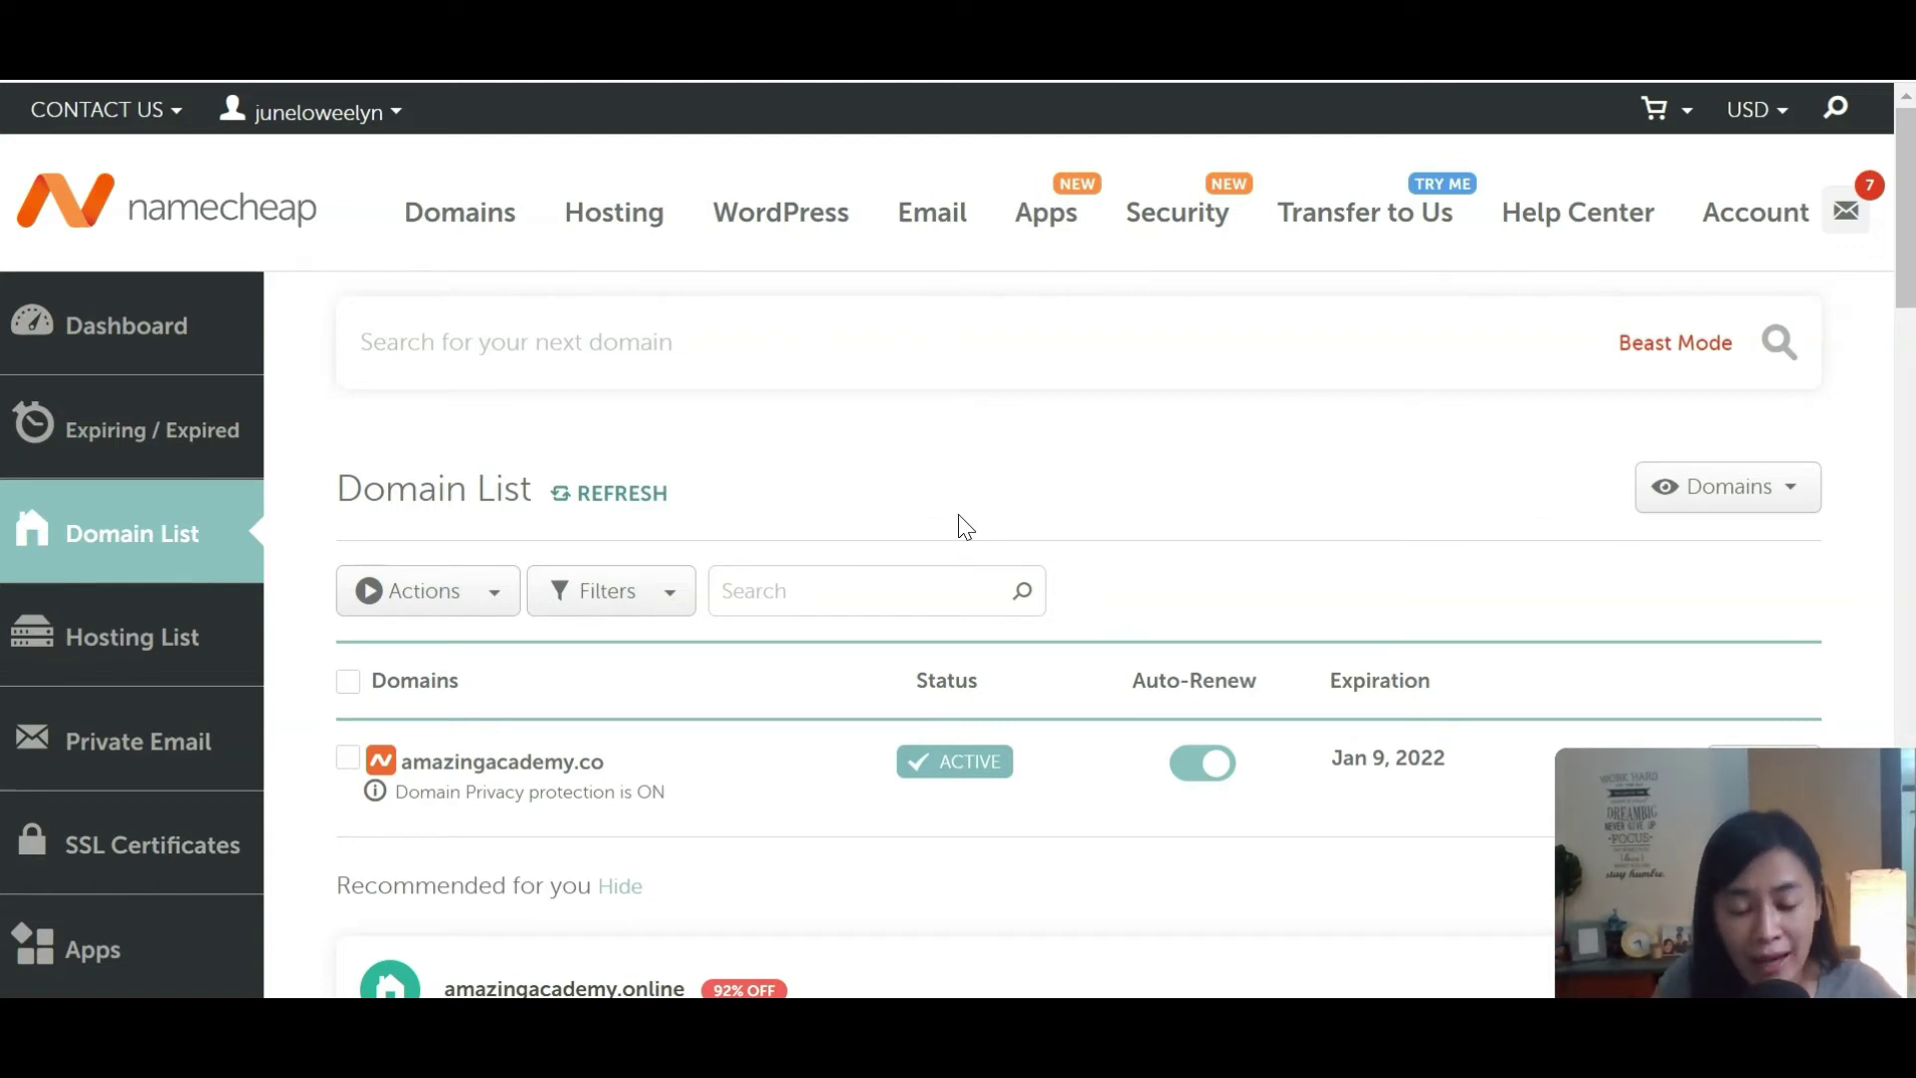
pyautogui.scroll(-1, 960, 524)
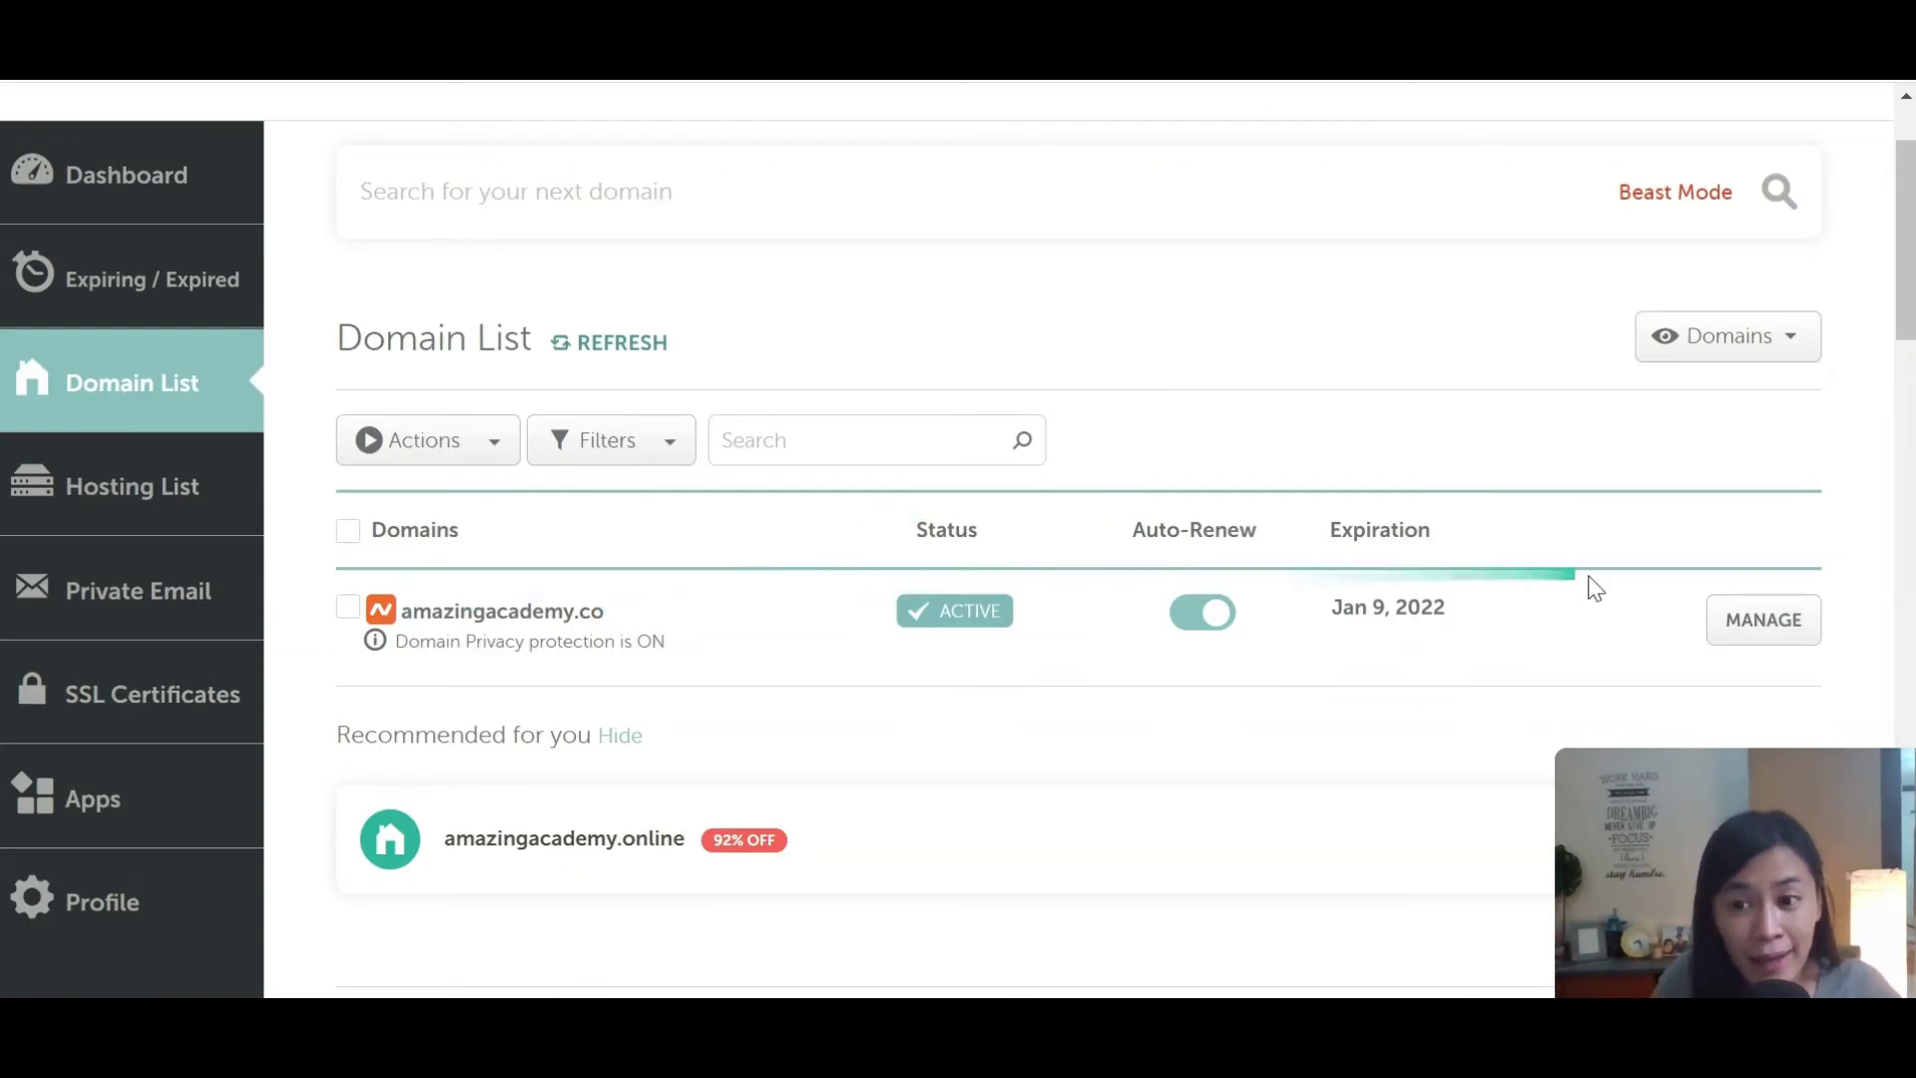
# Step: Open the Namecheap management page for amazingacademy.co
pyautogui.click(1756, 622)
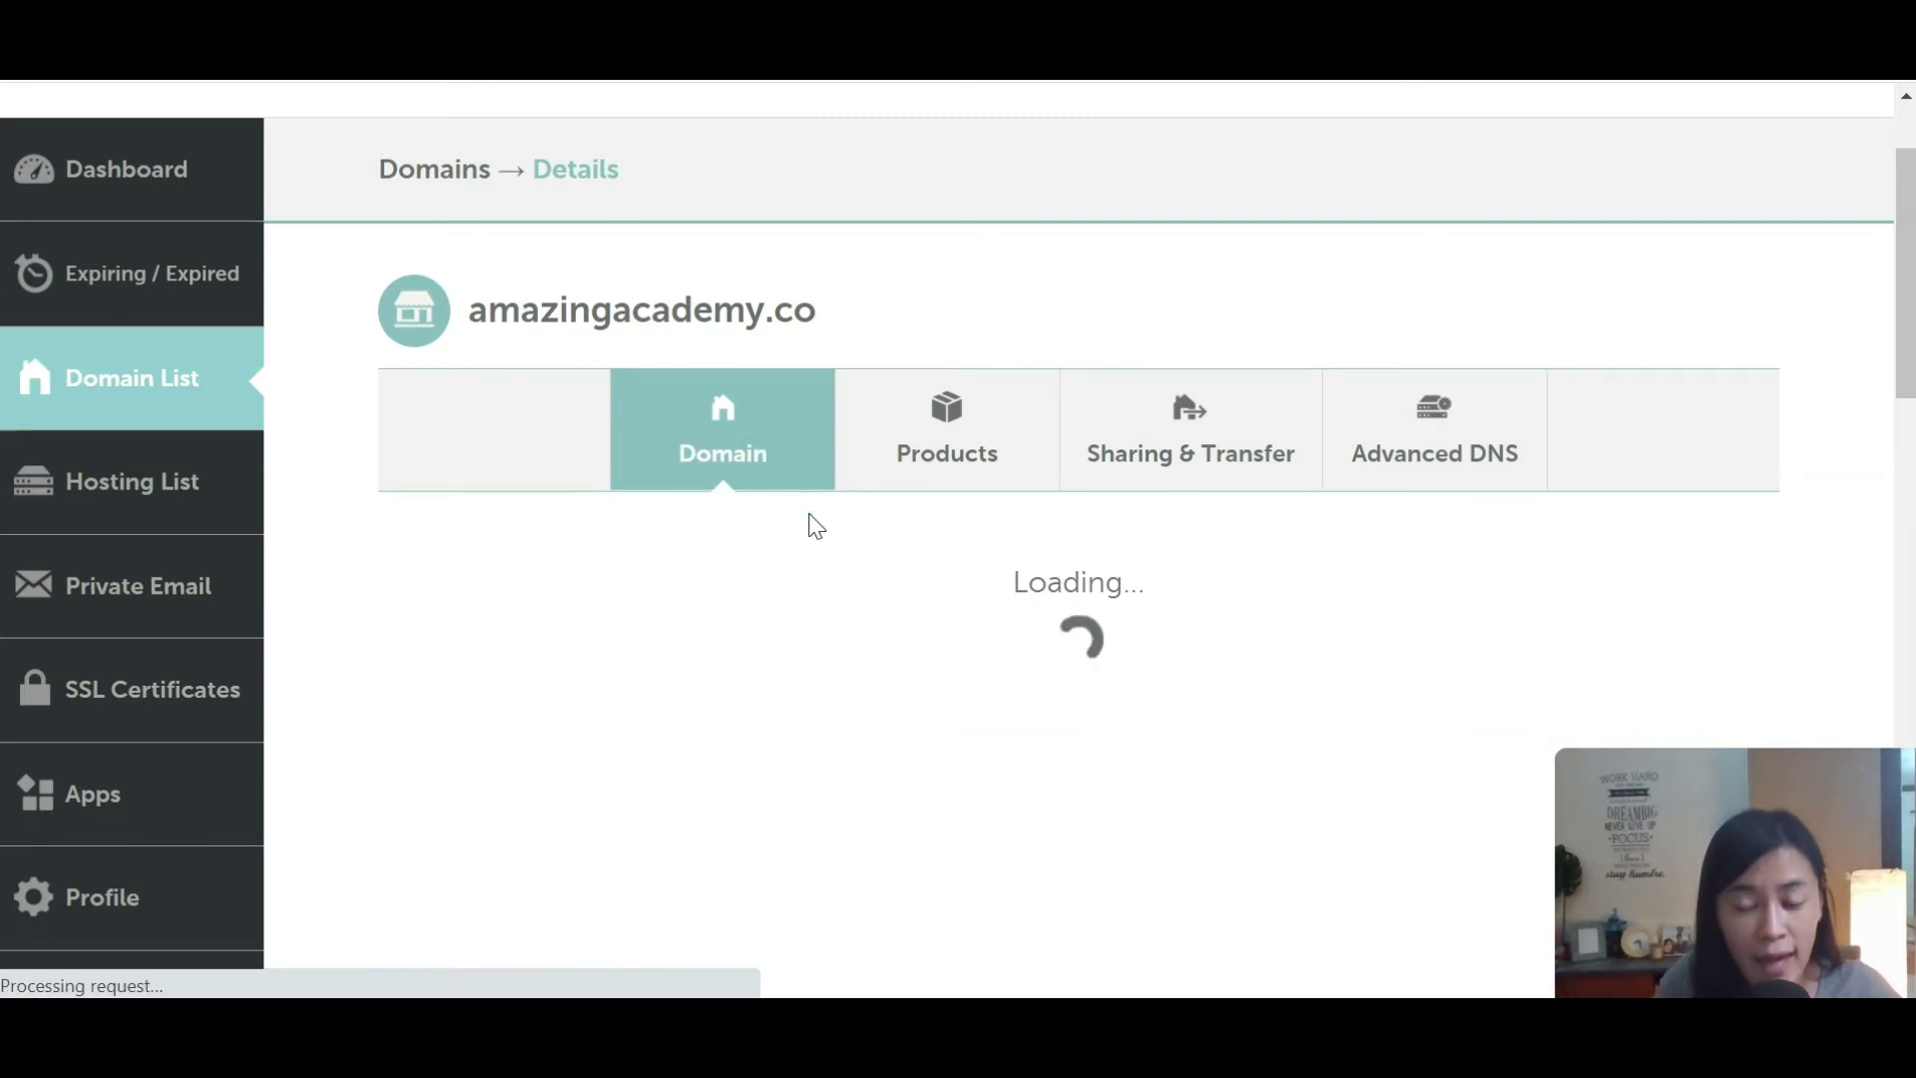
pyautogui.scroll(-3, 809, 517)
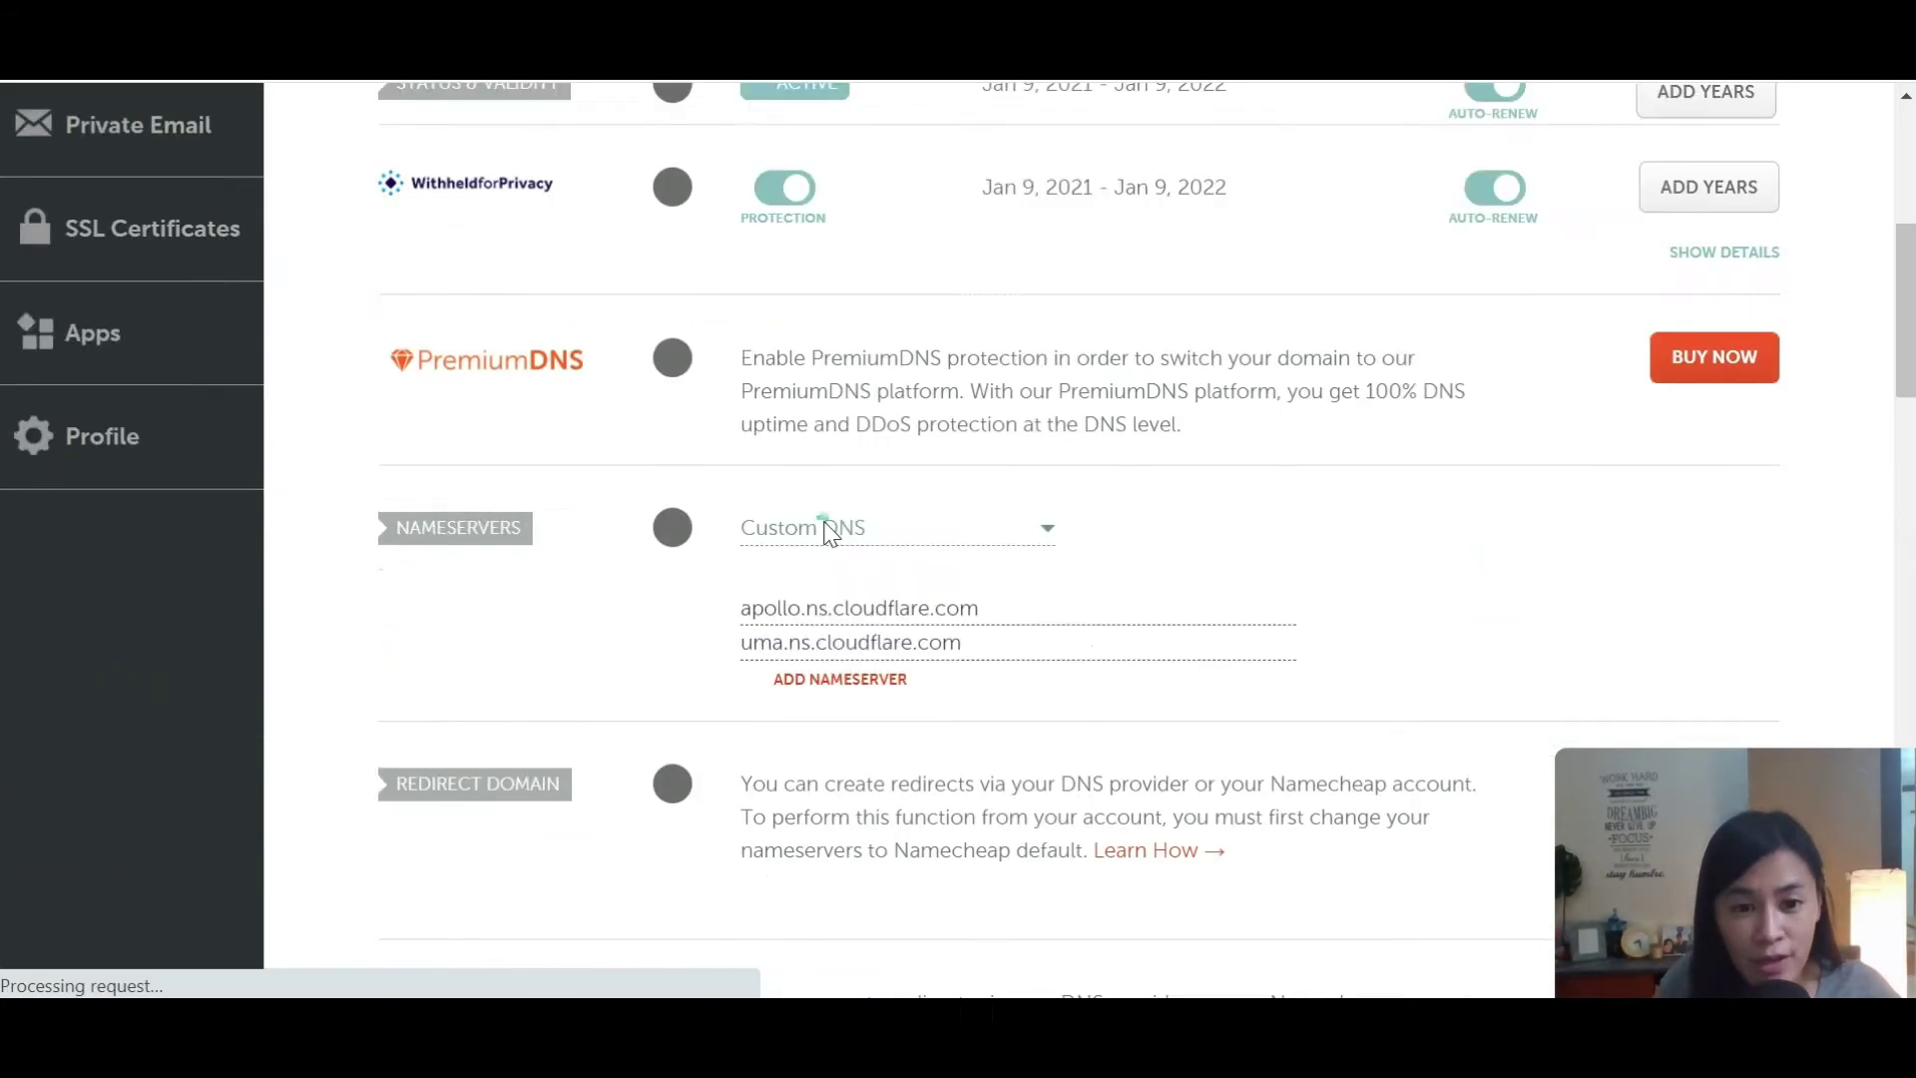
pyautogui.scroll(-4, 808, 517)
pyautogui.scroll(2, 823, 533)
pyautogui.scroll(2, 825, 533)
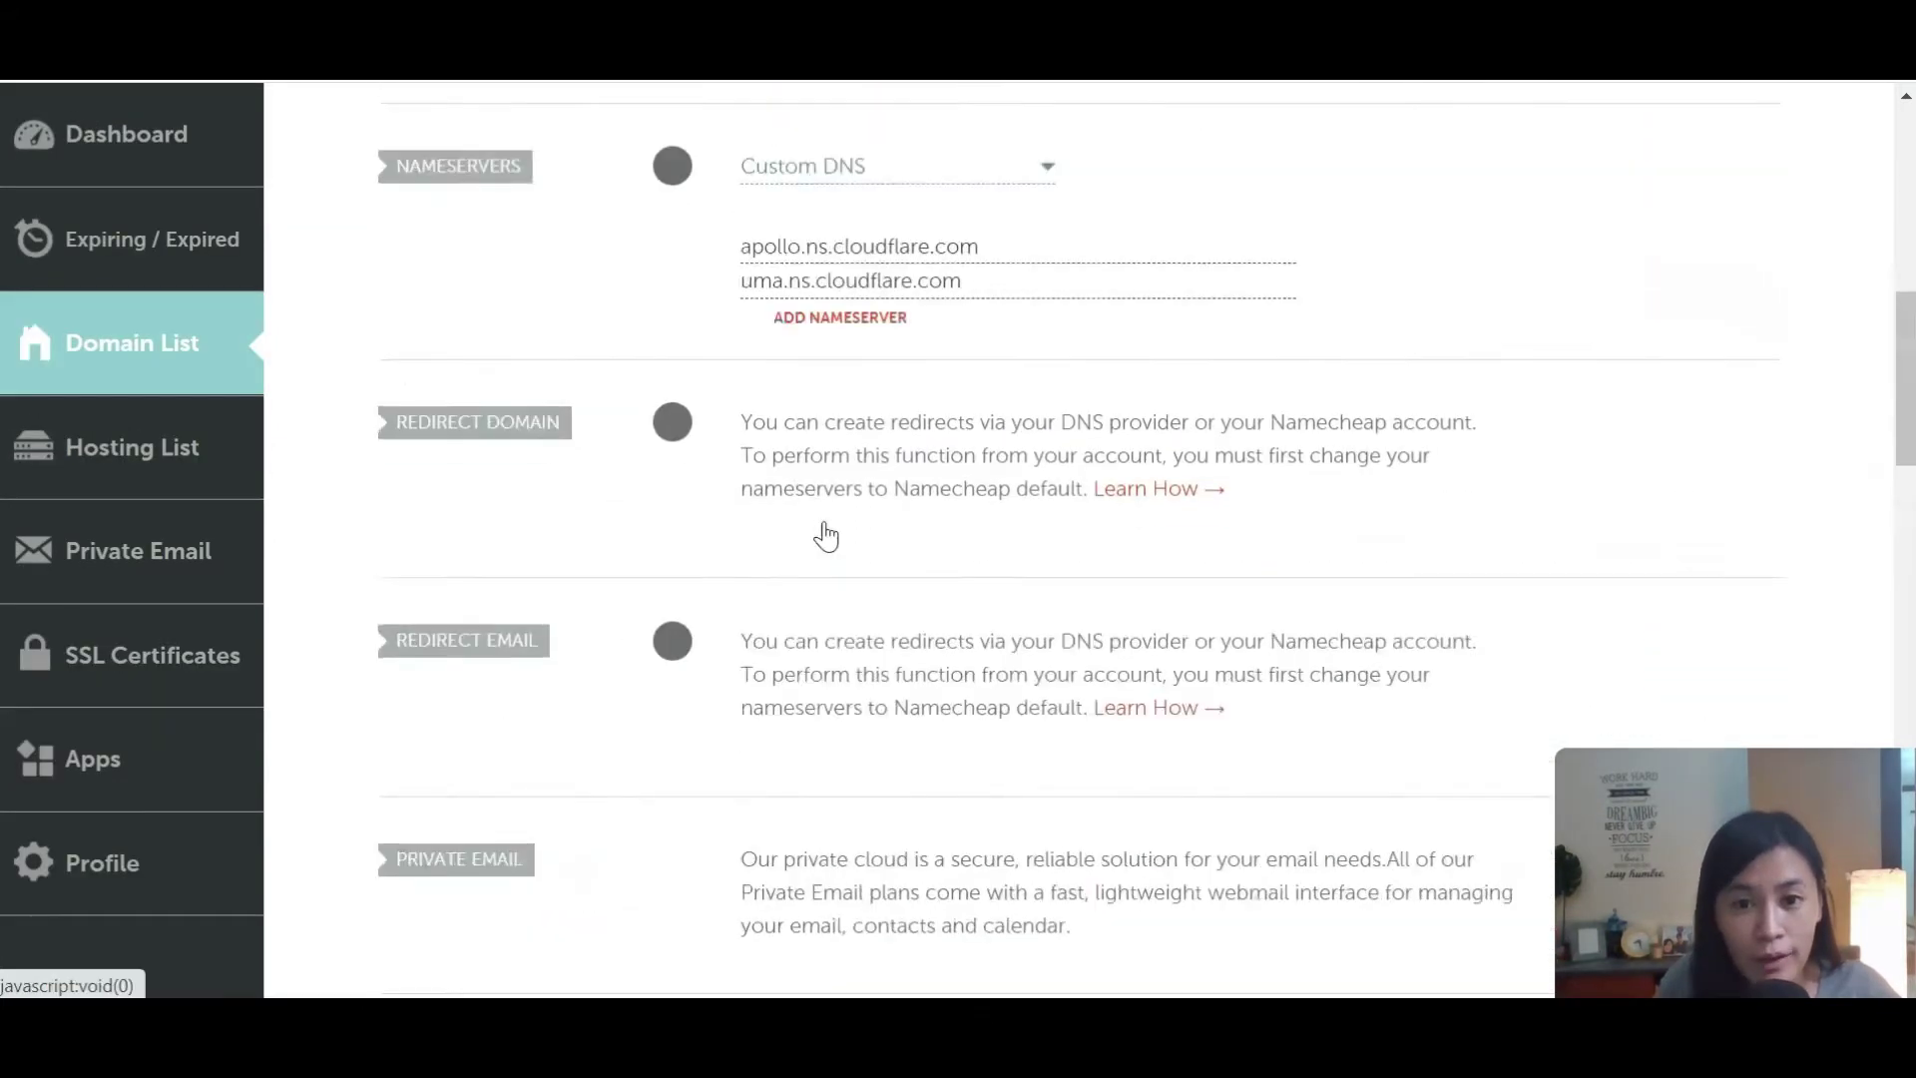
pyautogui.scroll(3, 830, 538)
# Step: Switch amazingacademy.co's nameservers to BasicDNS and back to Custom DNS
pyautogui.click(858, 537)
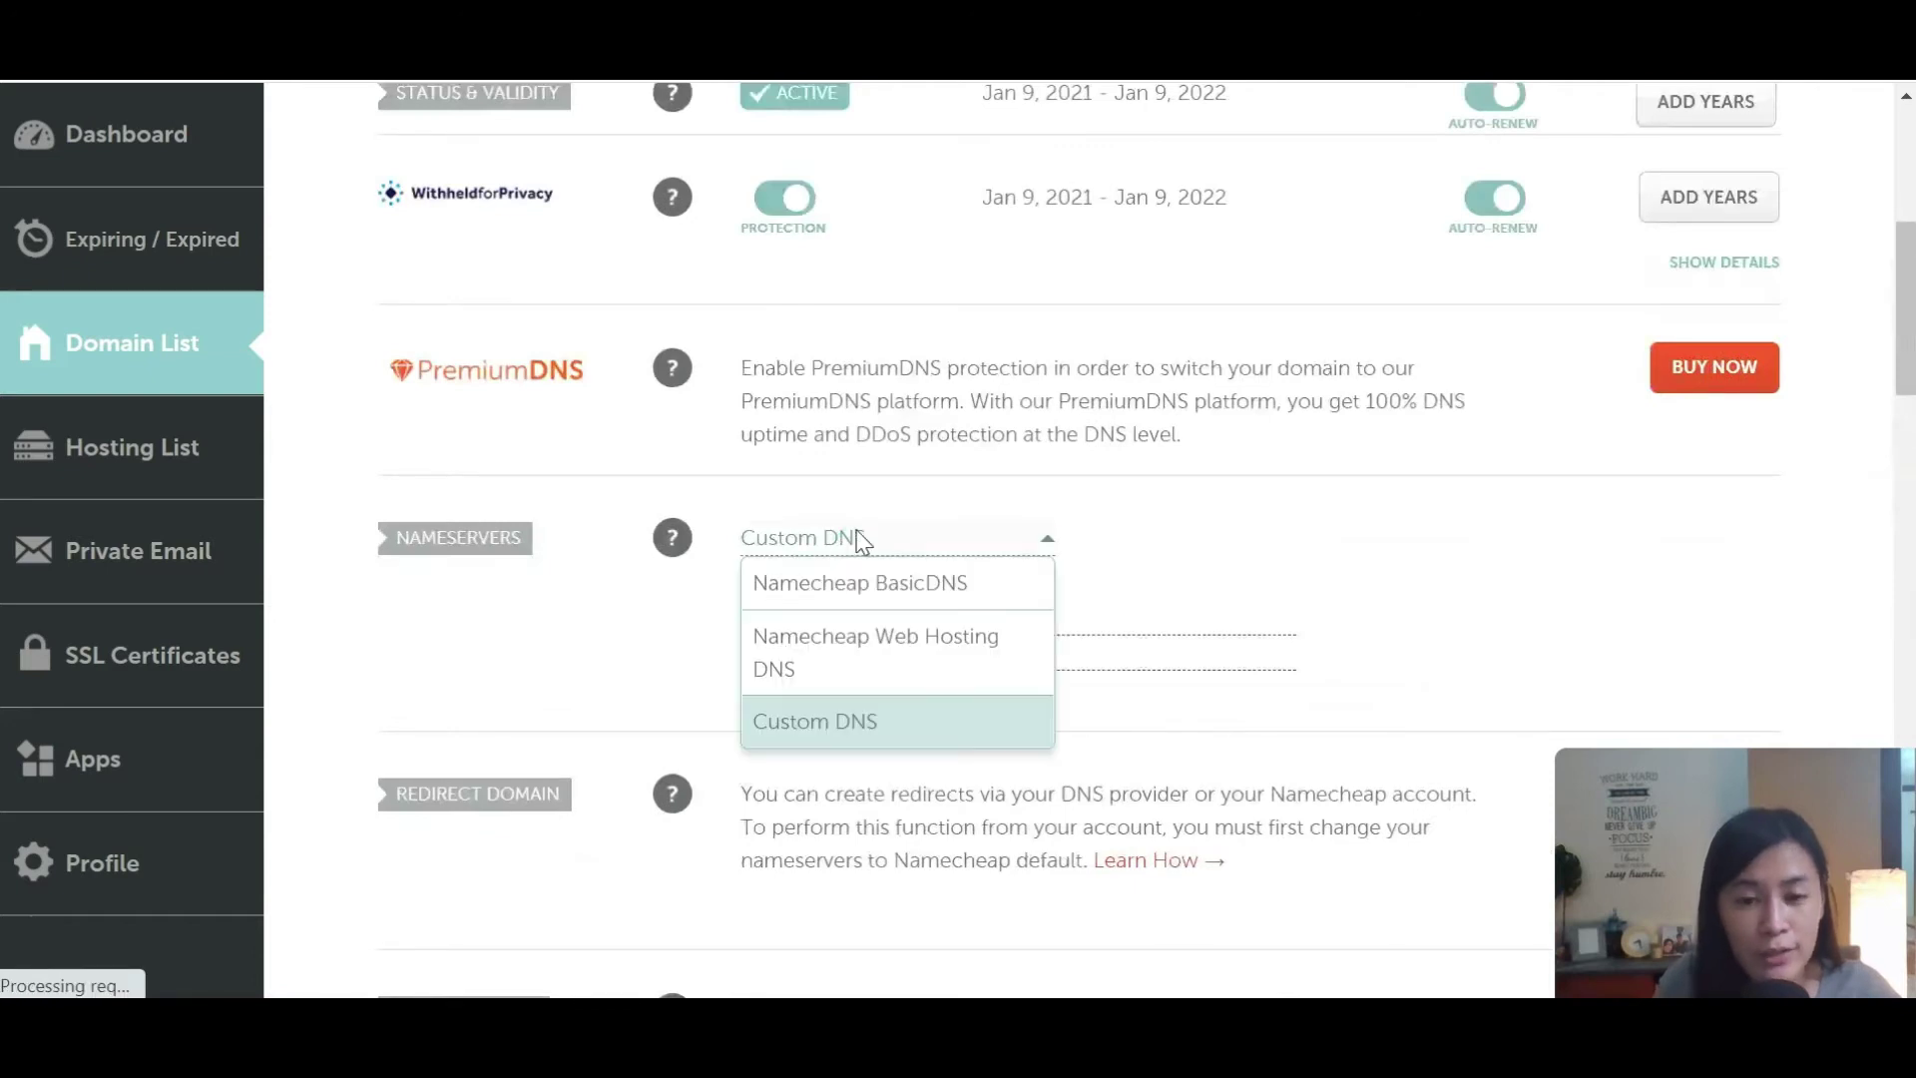
pyautogui.click(850, 583)
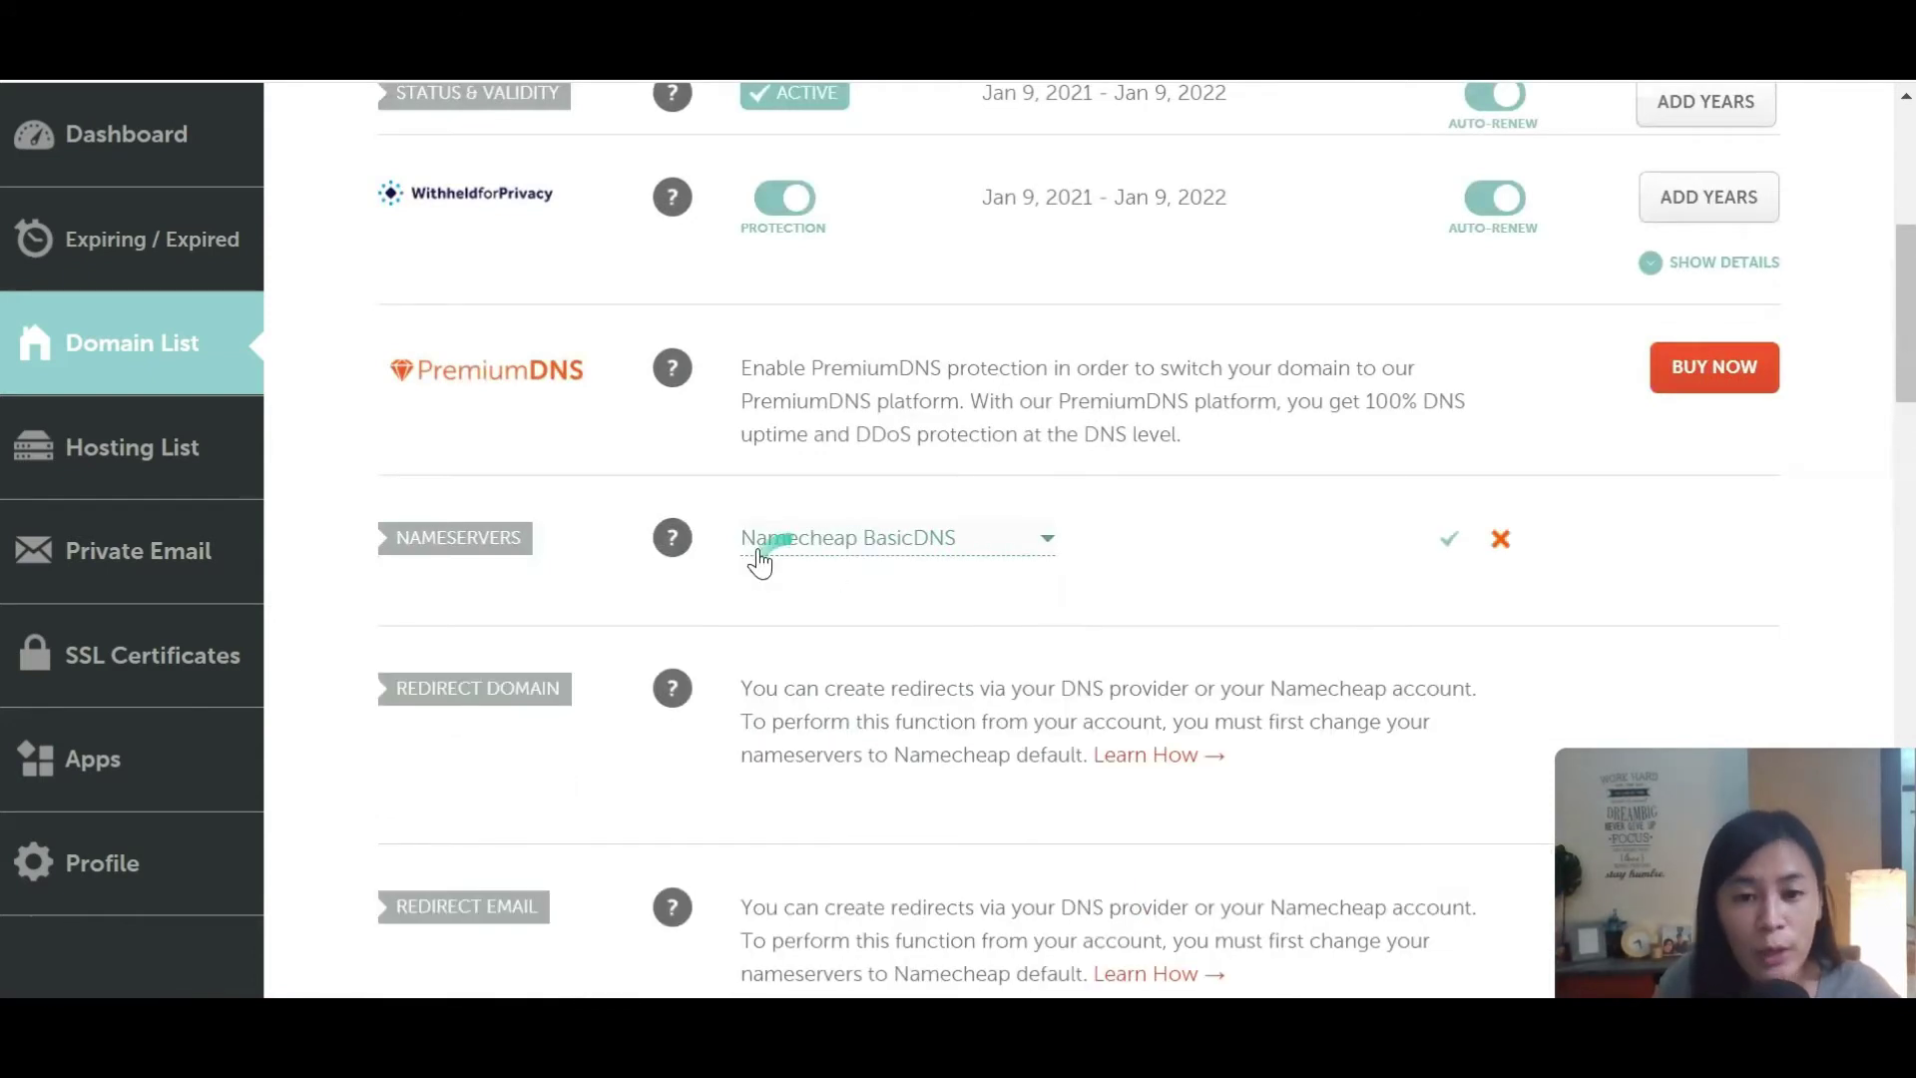
pyautogui.click(958, 547)
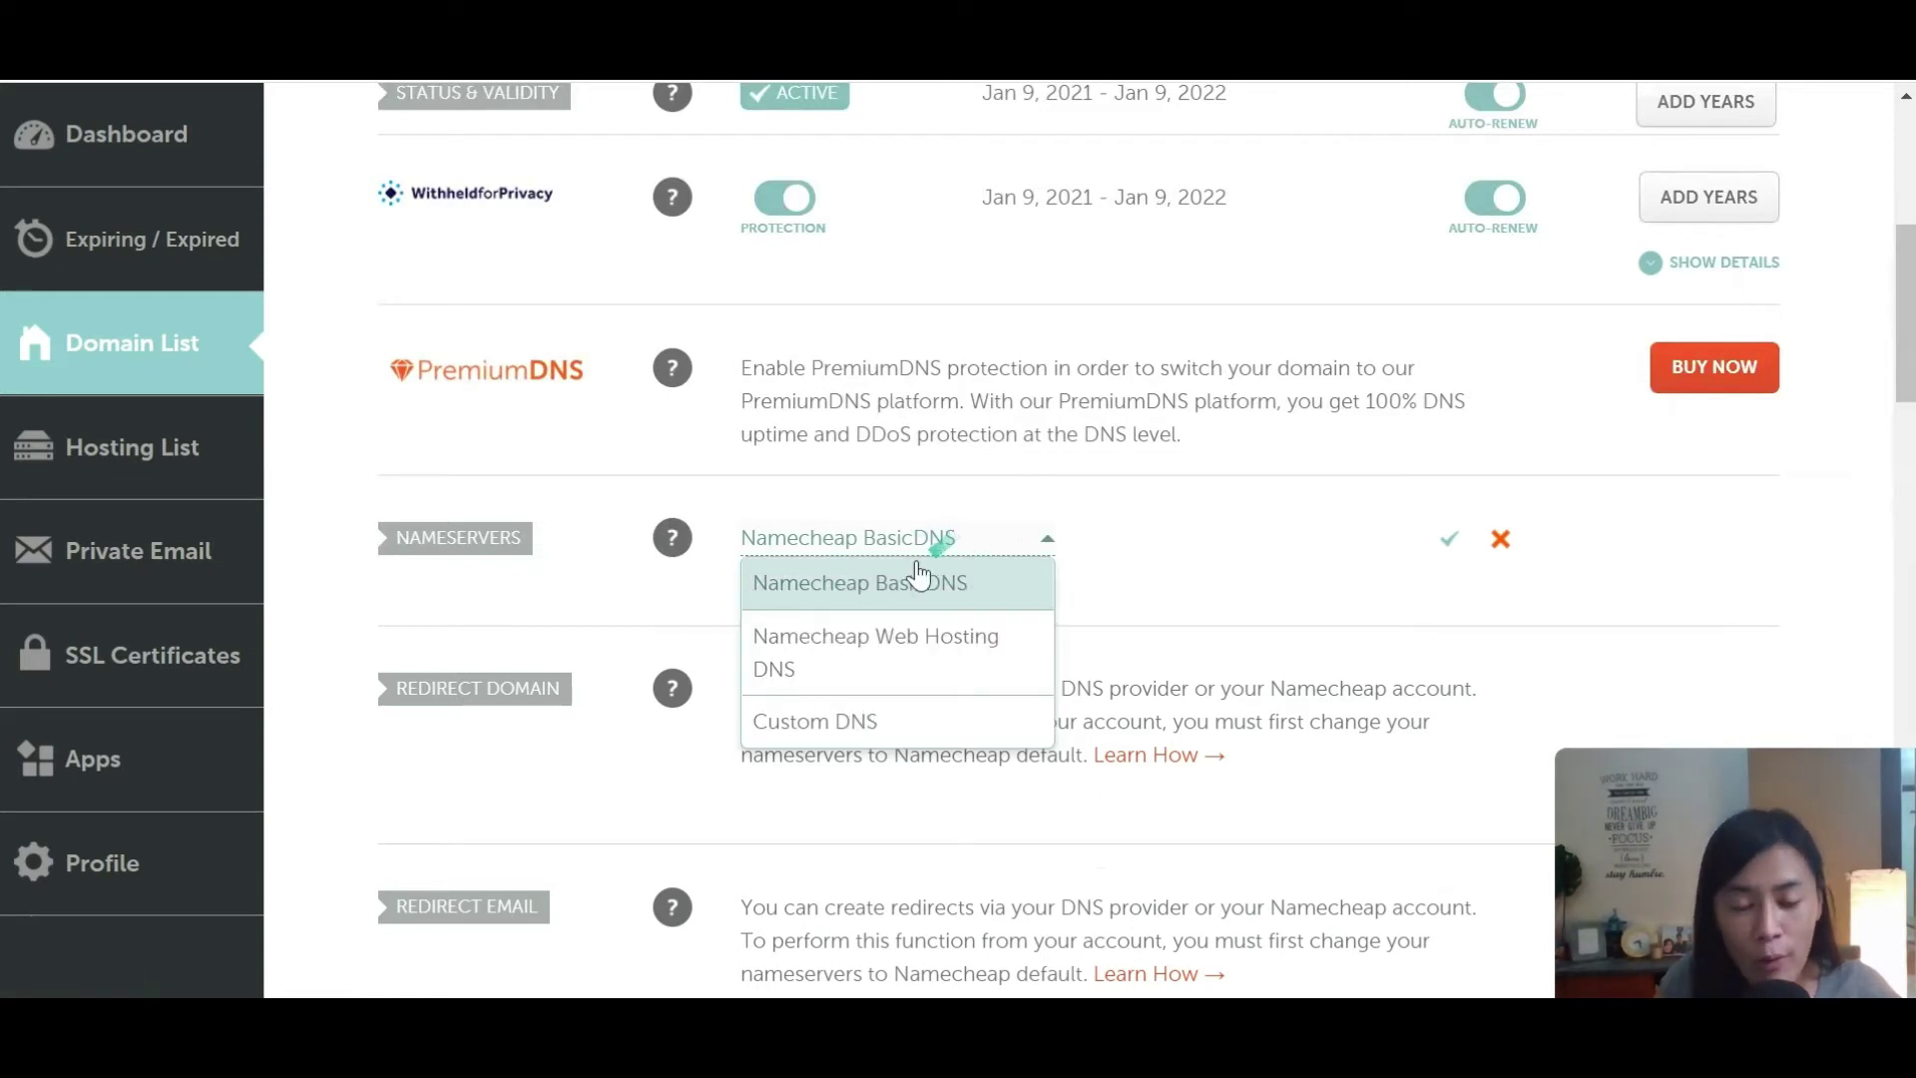
pyautogui.click(818, 725)
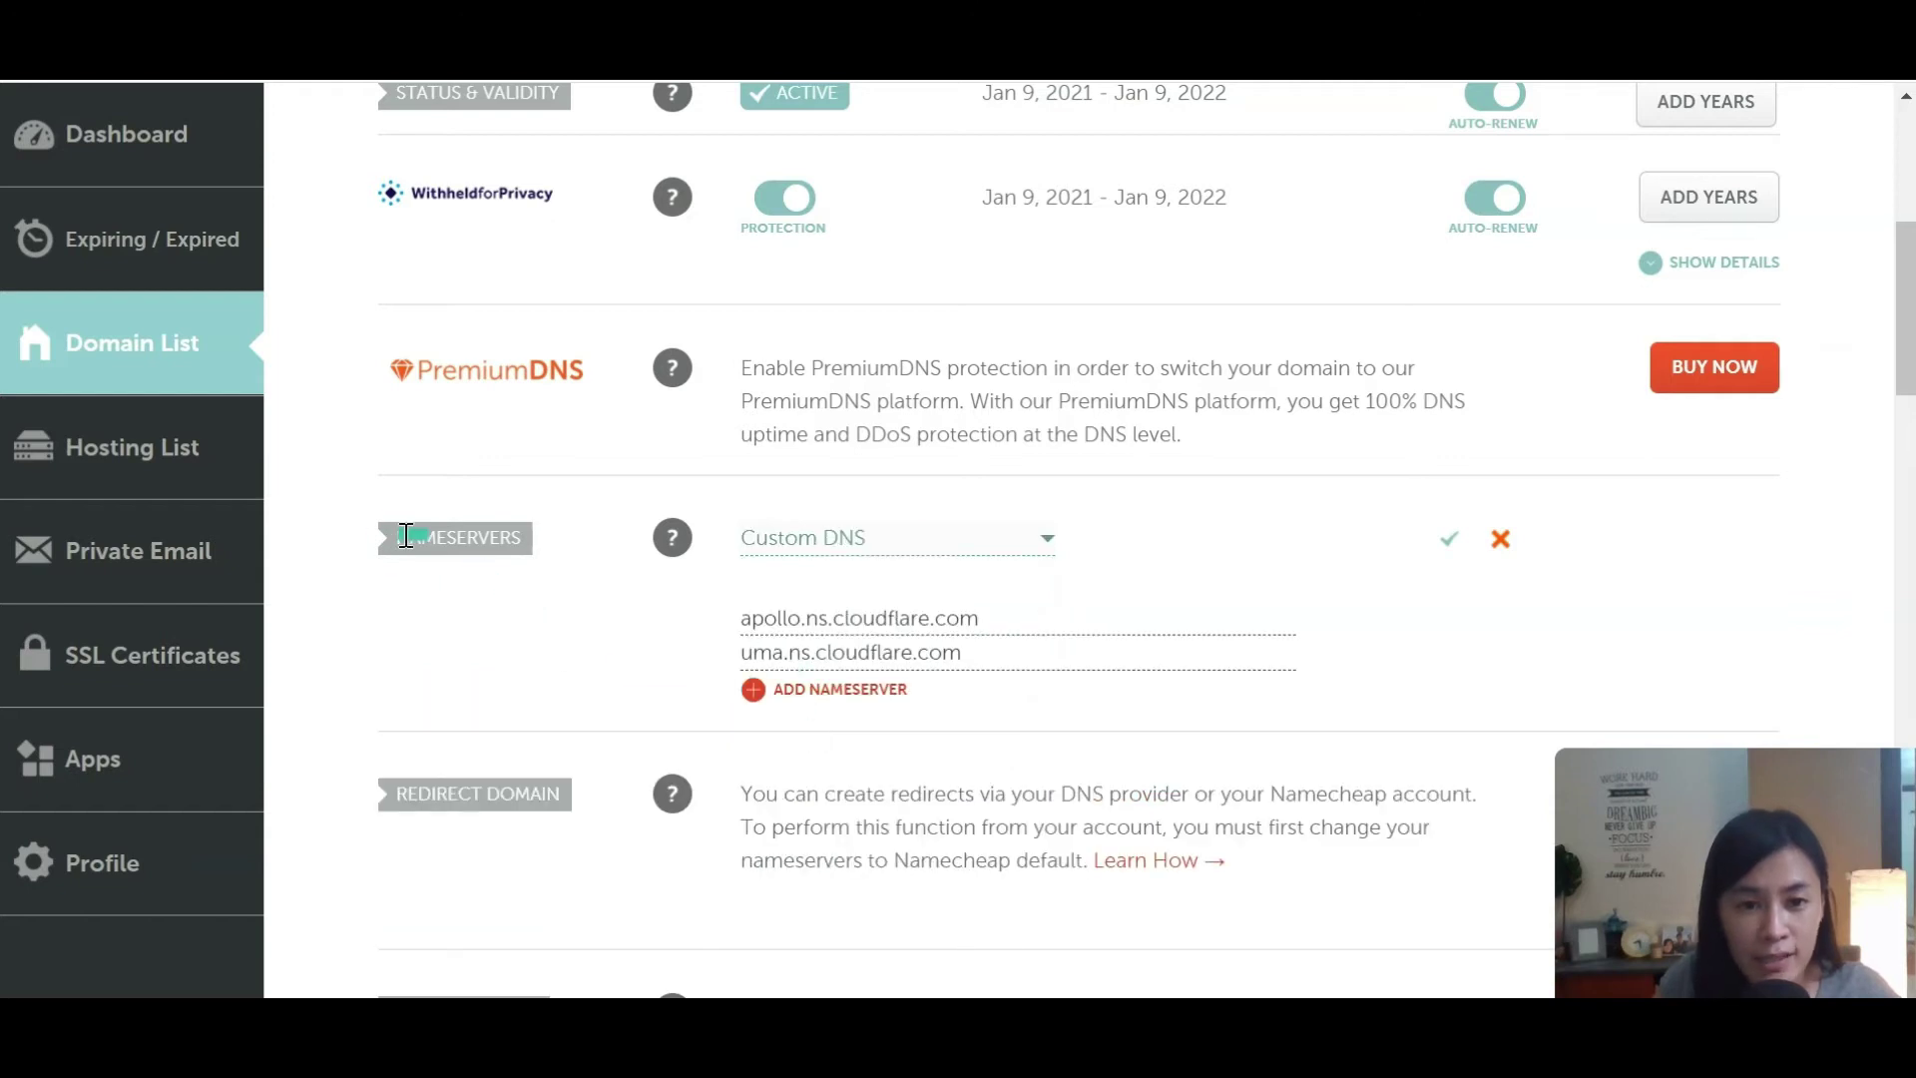
# Step: Delete the apollo.ns.cloudflare.com and uma.ns.cloudflare.com nameserver entries
pyautogui.moveTo(981, 618); pyautogui.dragTo(739, 616)
pyautogui.hotkey('ctrl', 'c')
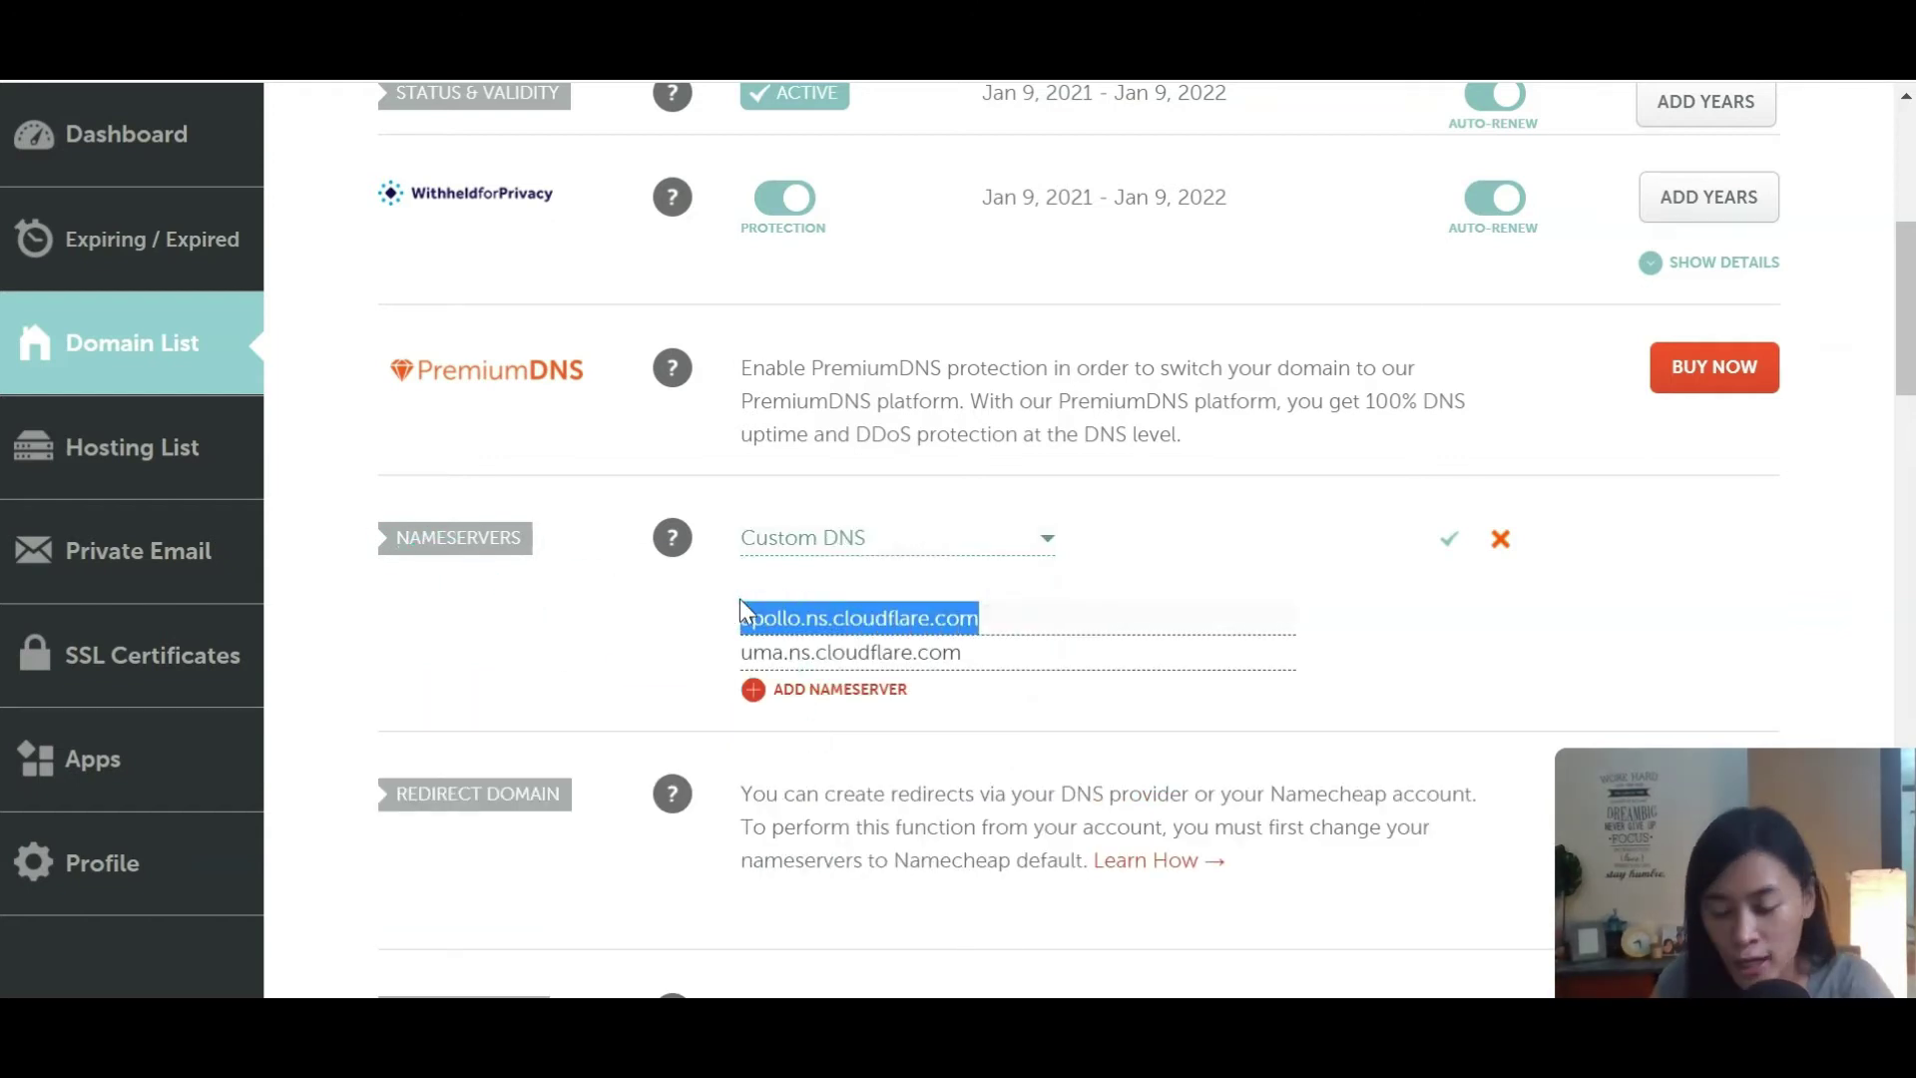
pyautogui.press('BackSpace')
pyautogui.moveTo(997, 653); pyautogui.dragTo(706, 653)
pyautogui.press('BackSpace')
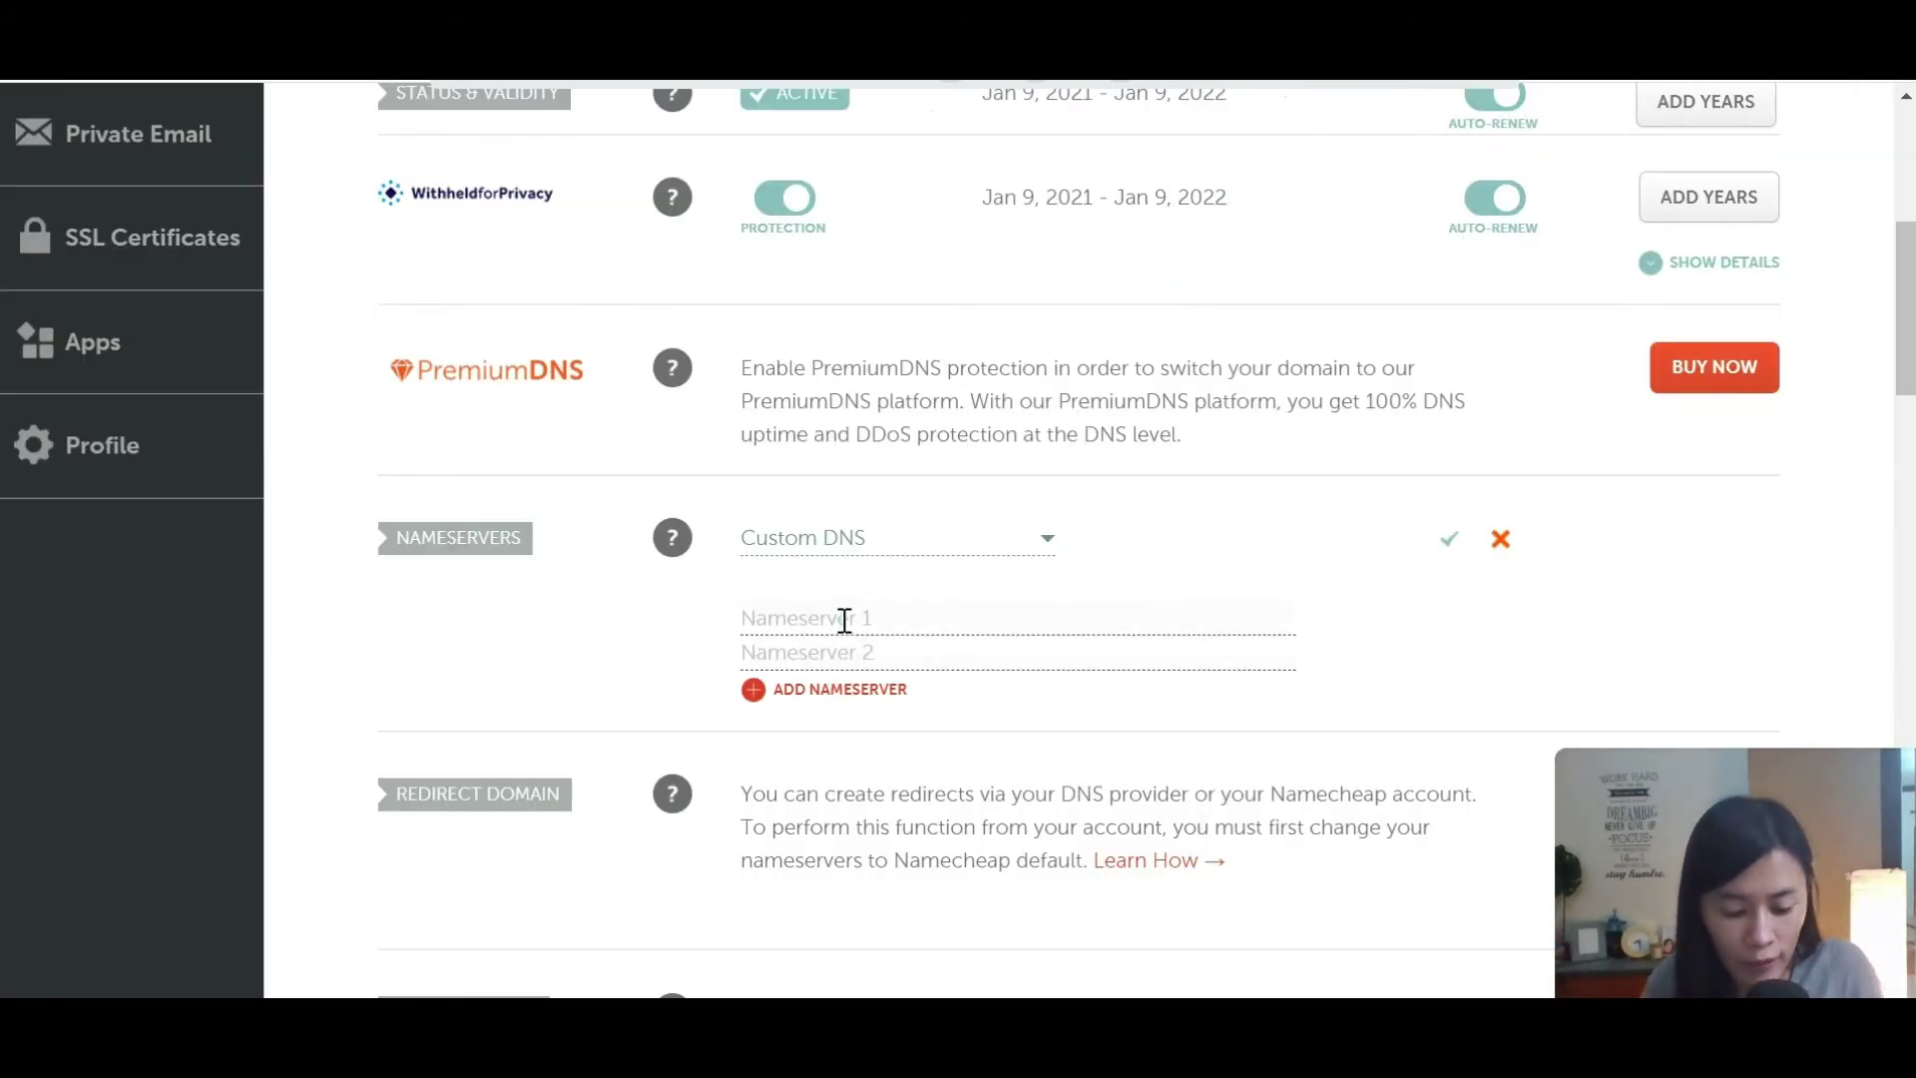
# Step: Enter apollo.ns.cloudflare.com and uma.ns.cloudflare.com as custom nameservers and save them
pyautogui.hotkey('ctrl', 'v')
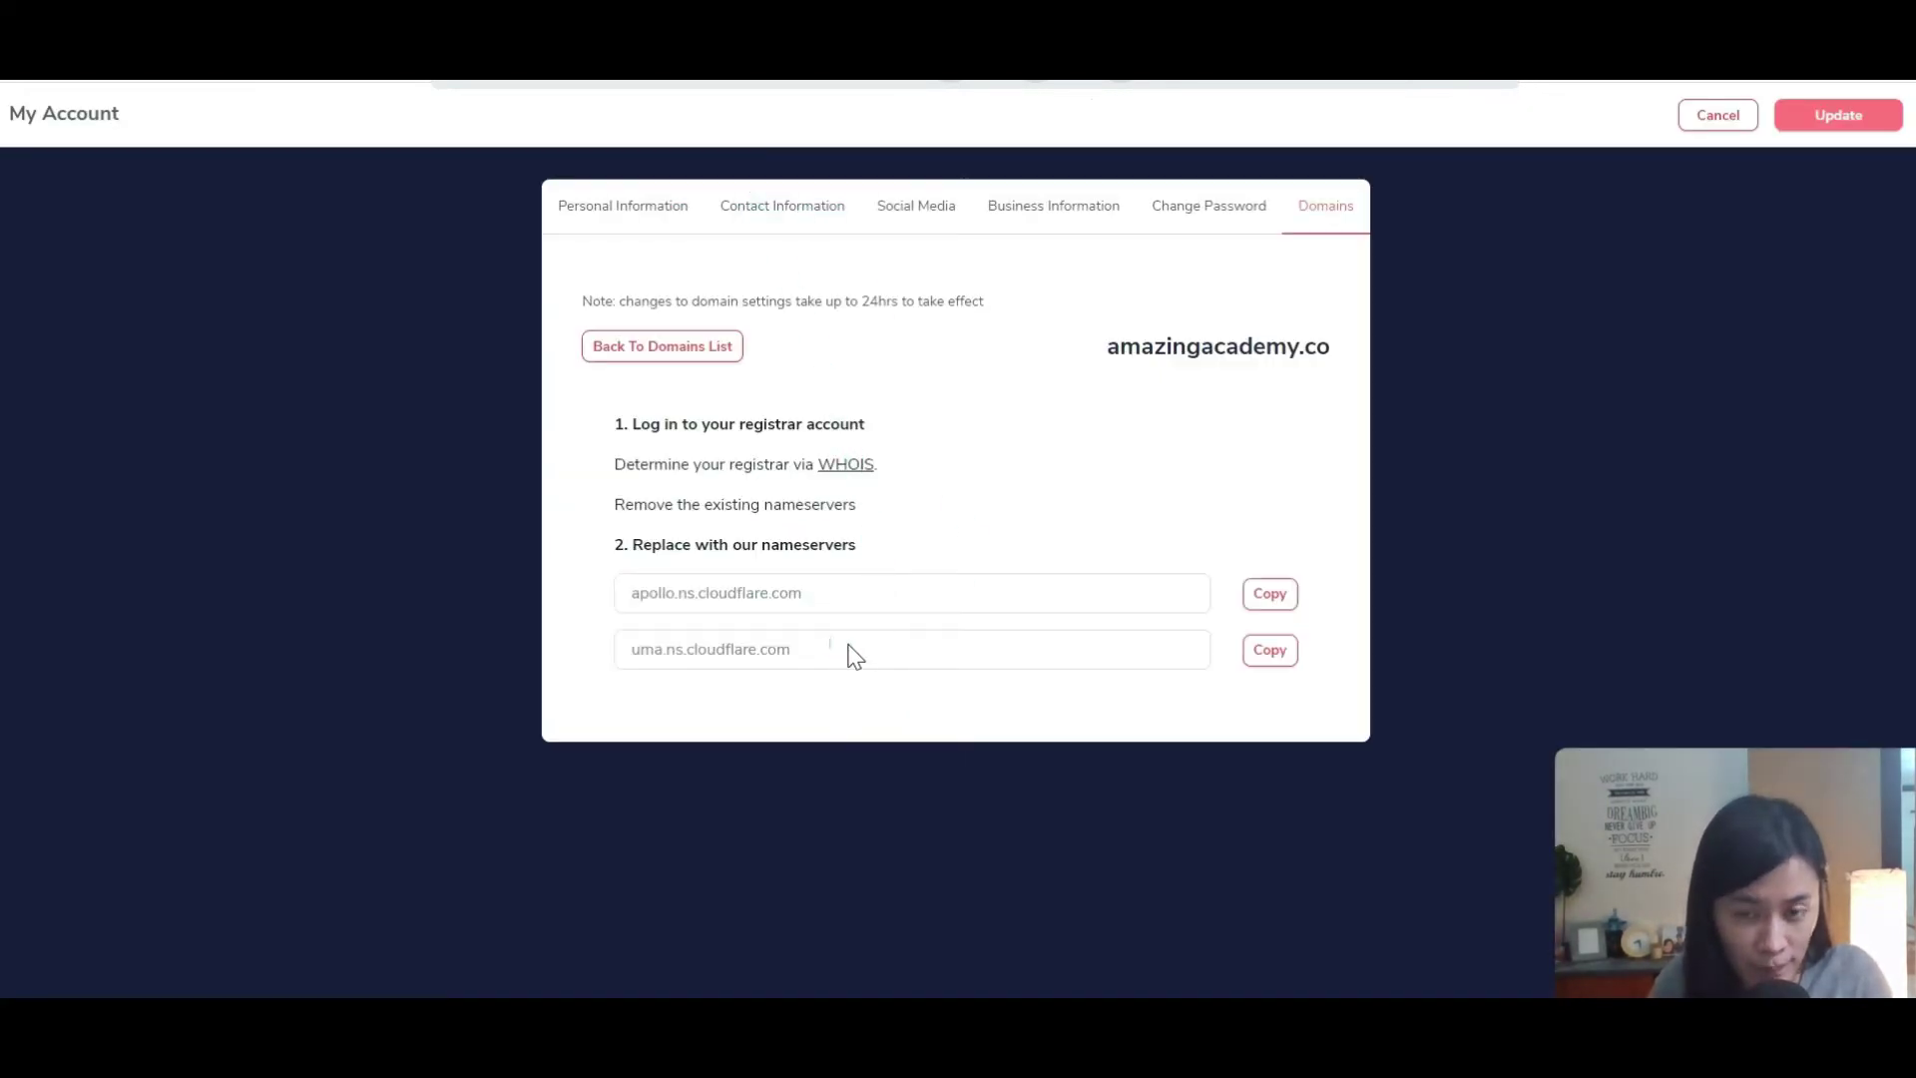
pyautogui.click(1266, 659)
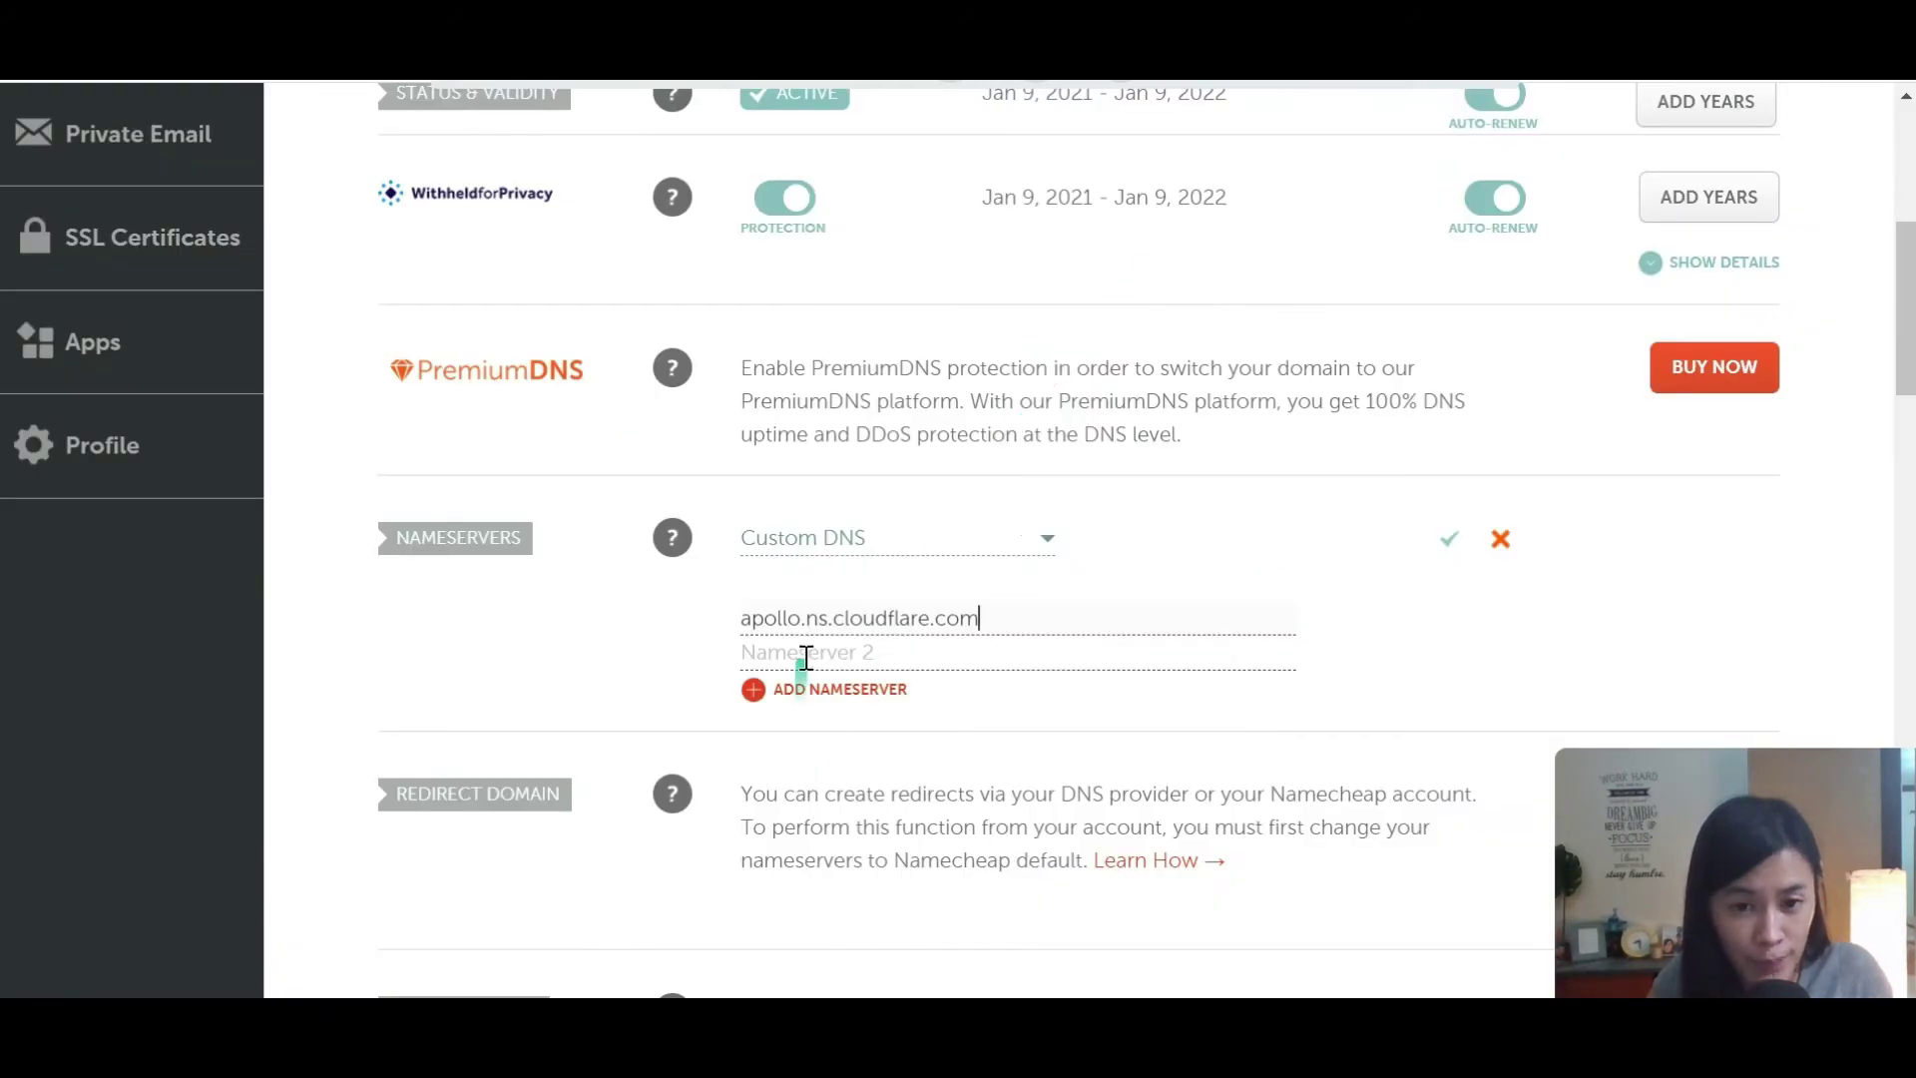
pyautogui.hotkey('ctrl', 'v')
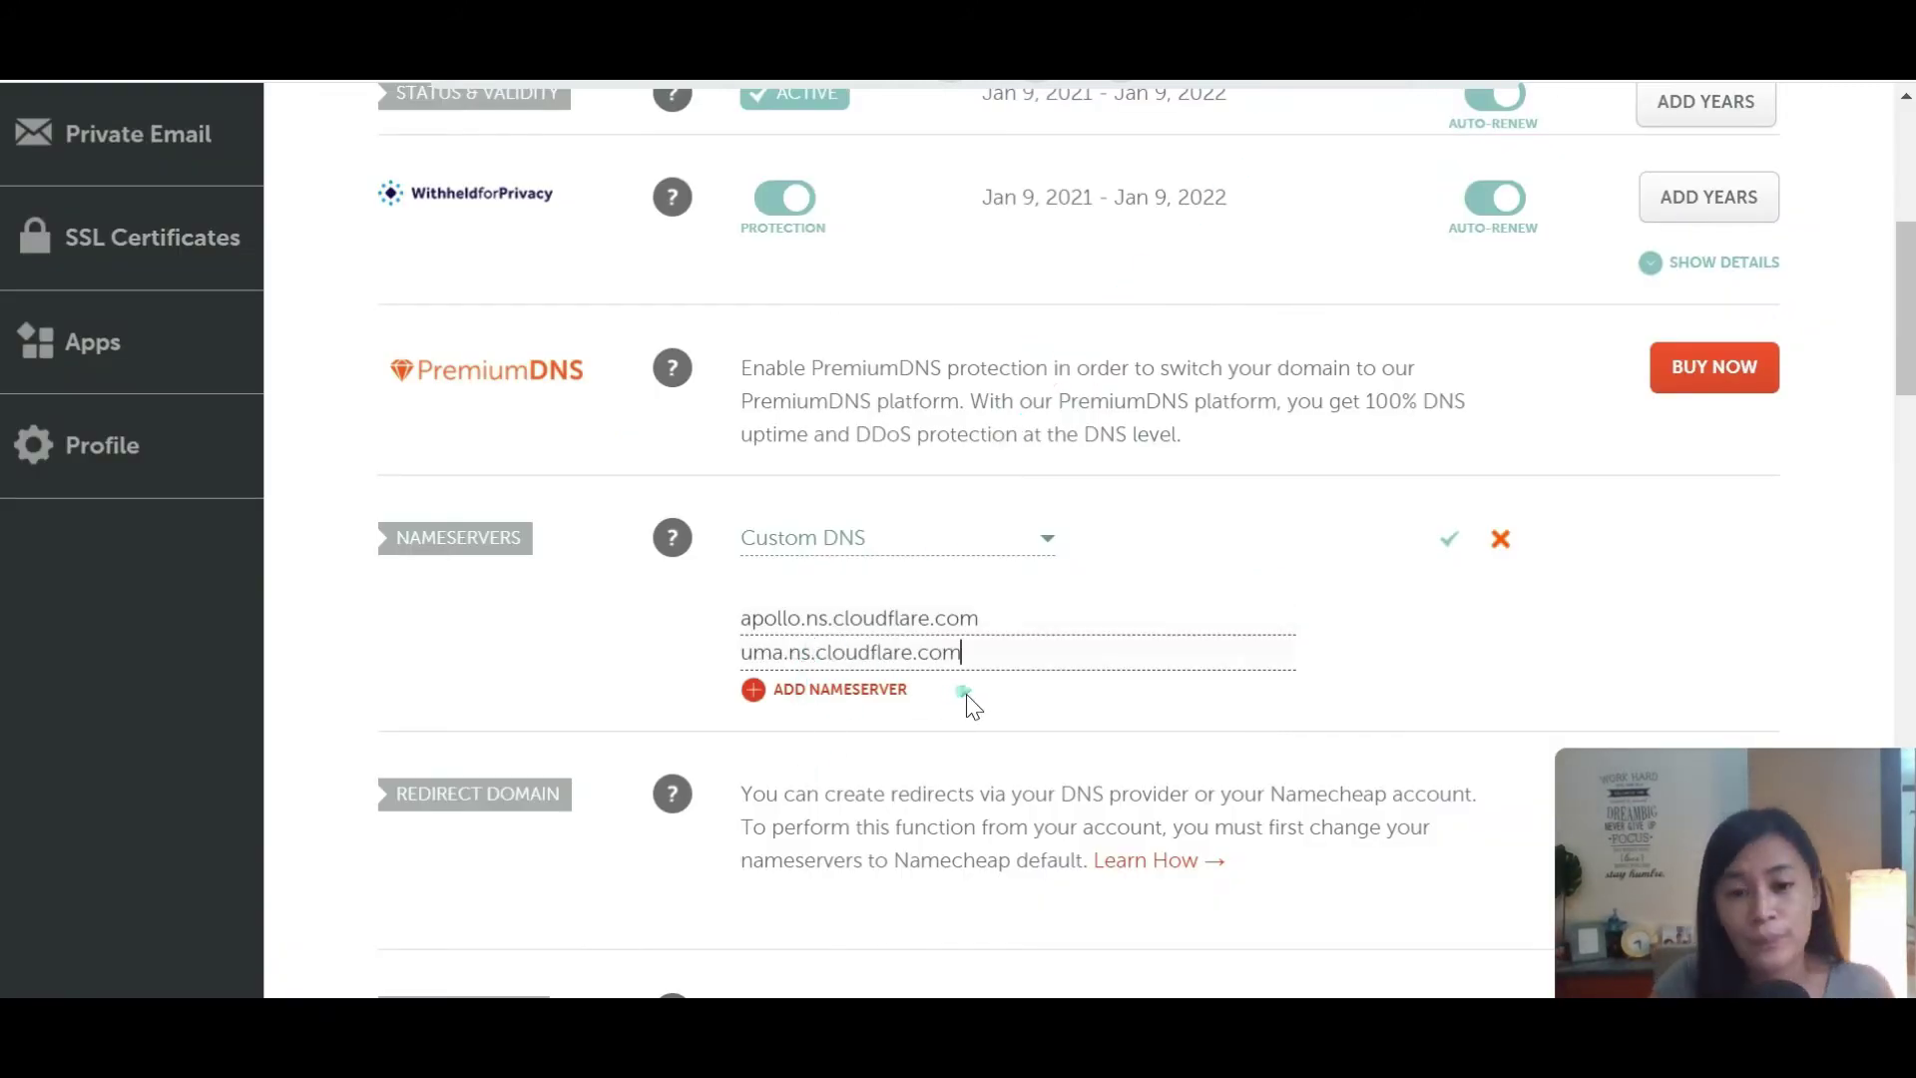
pyautogui.click(1449, 544)
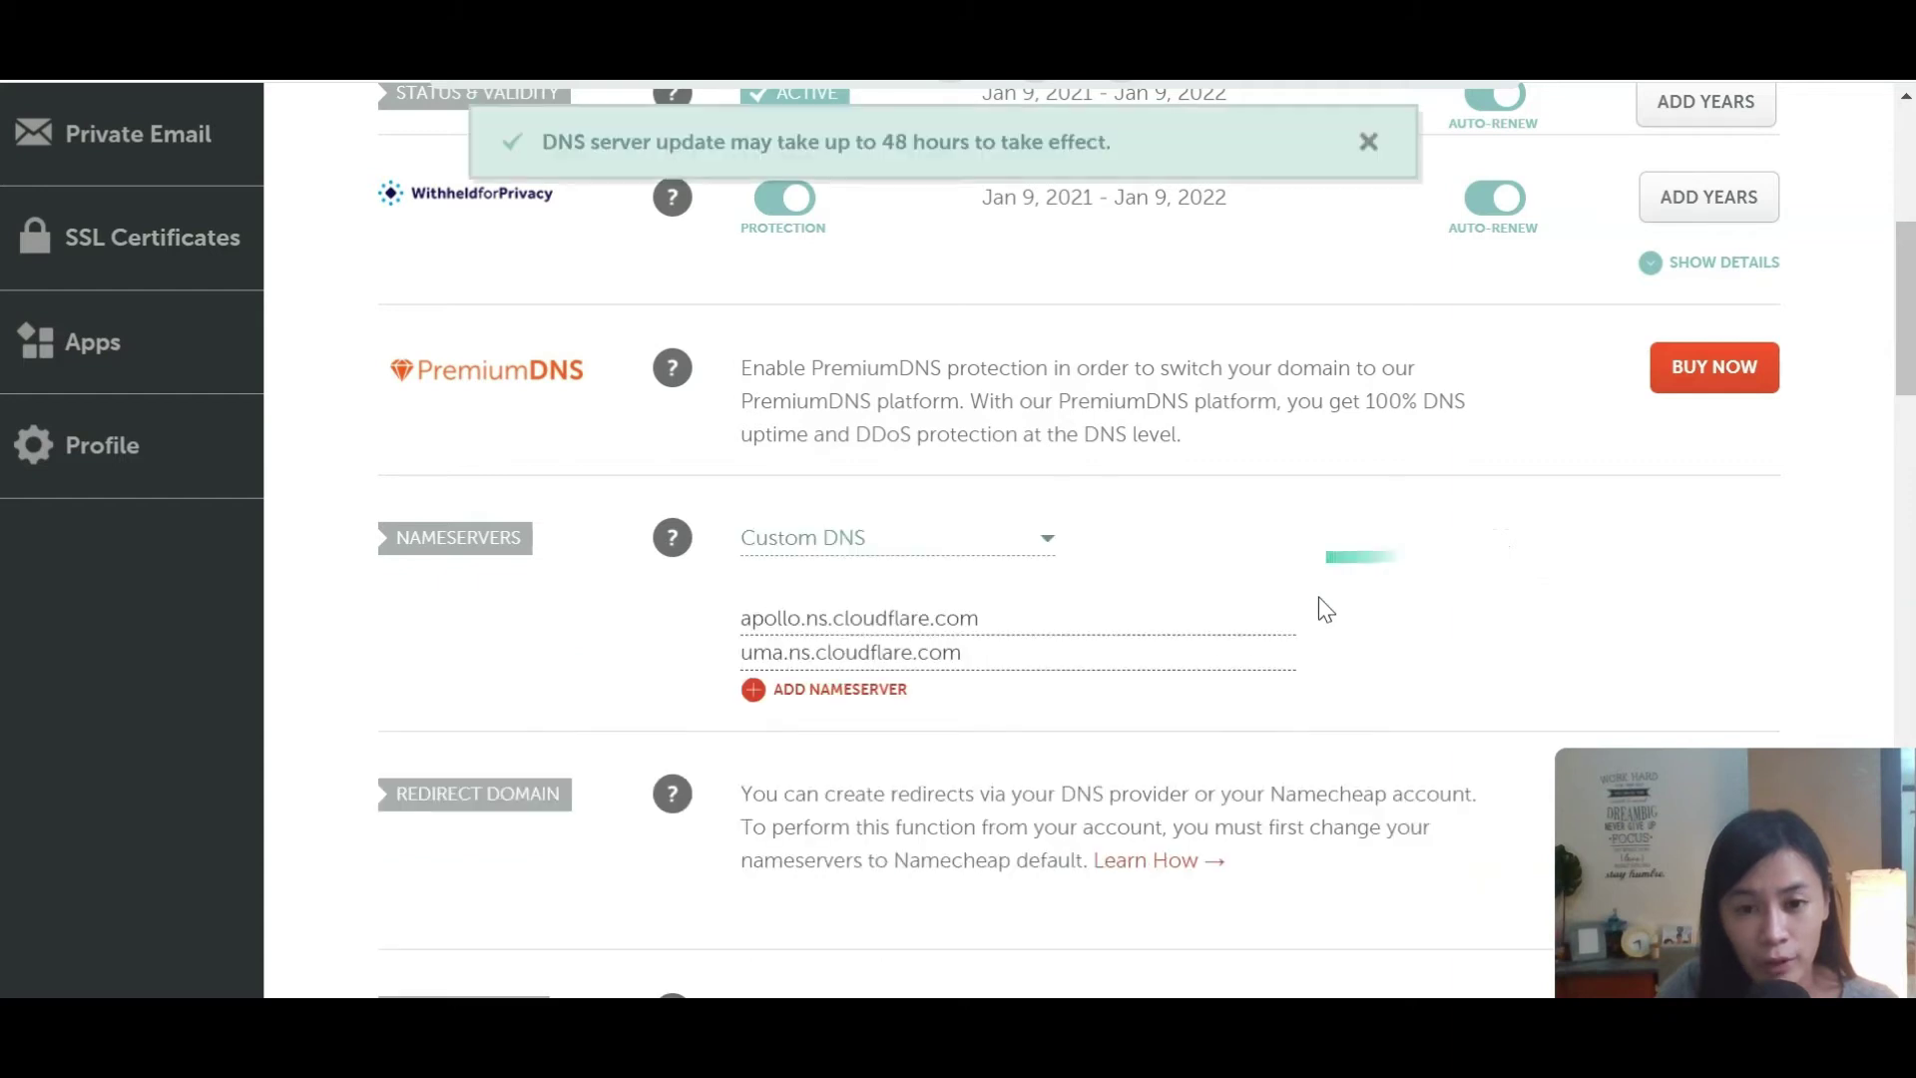
pyautogui.scroll(-2, 1108, 584)
pyautogui.scroll(-4, 1108, 584)
pyautogui.scroll(-1, 1106, 561)
pyautogui.scroll(-4, 1104, 561)
pyautogui.scroll(5, 1106, 562)
pyautogui.scroll(6, 1105, 561)
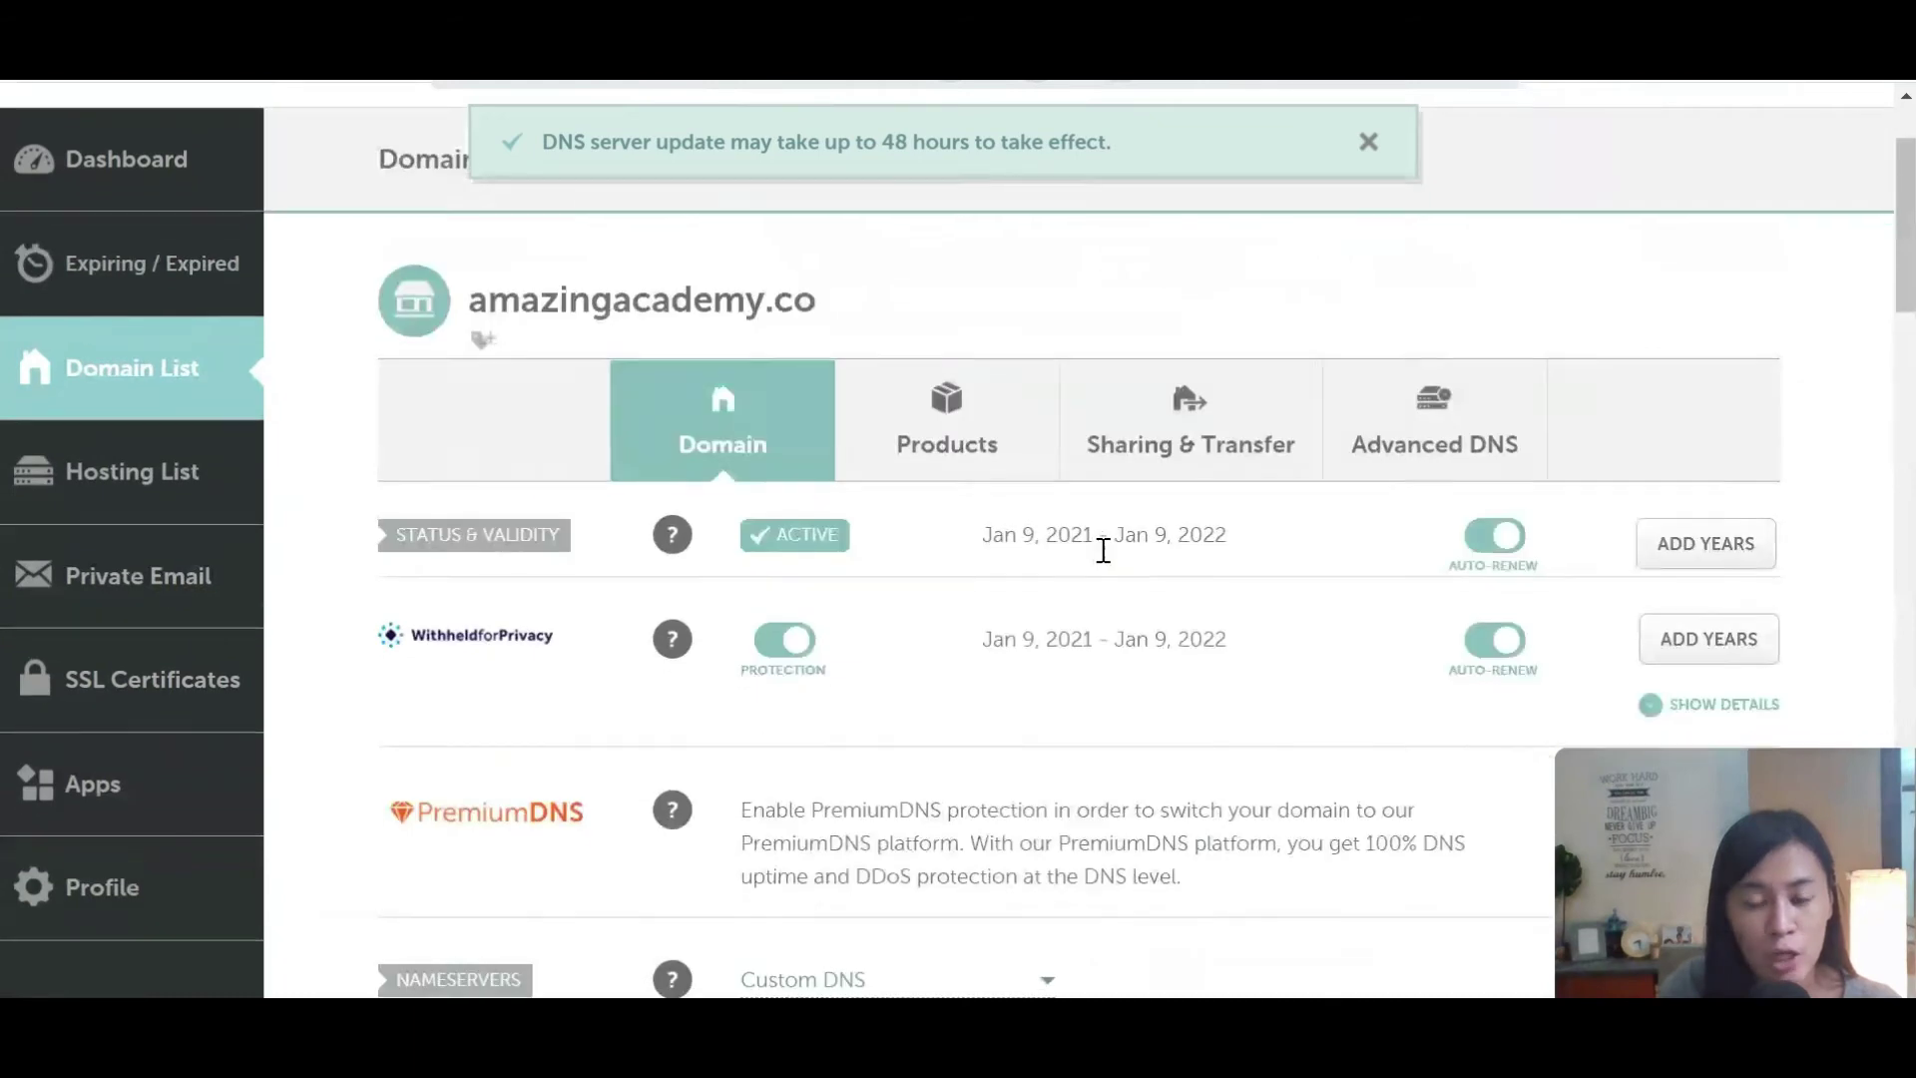
pyautogui.scroll(1, 1102, 550)
pyautogui.scroll(-2, 1104, 551)
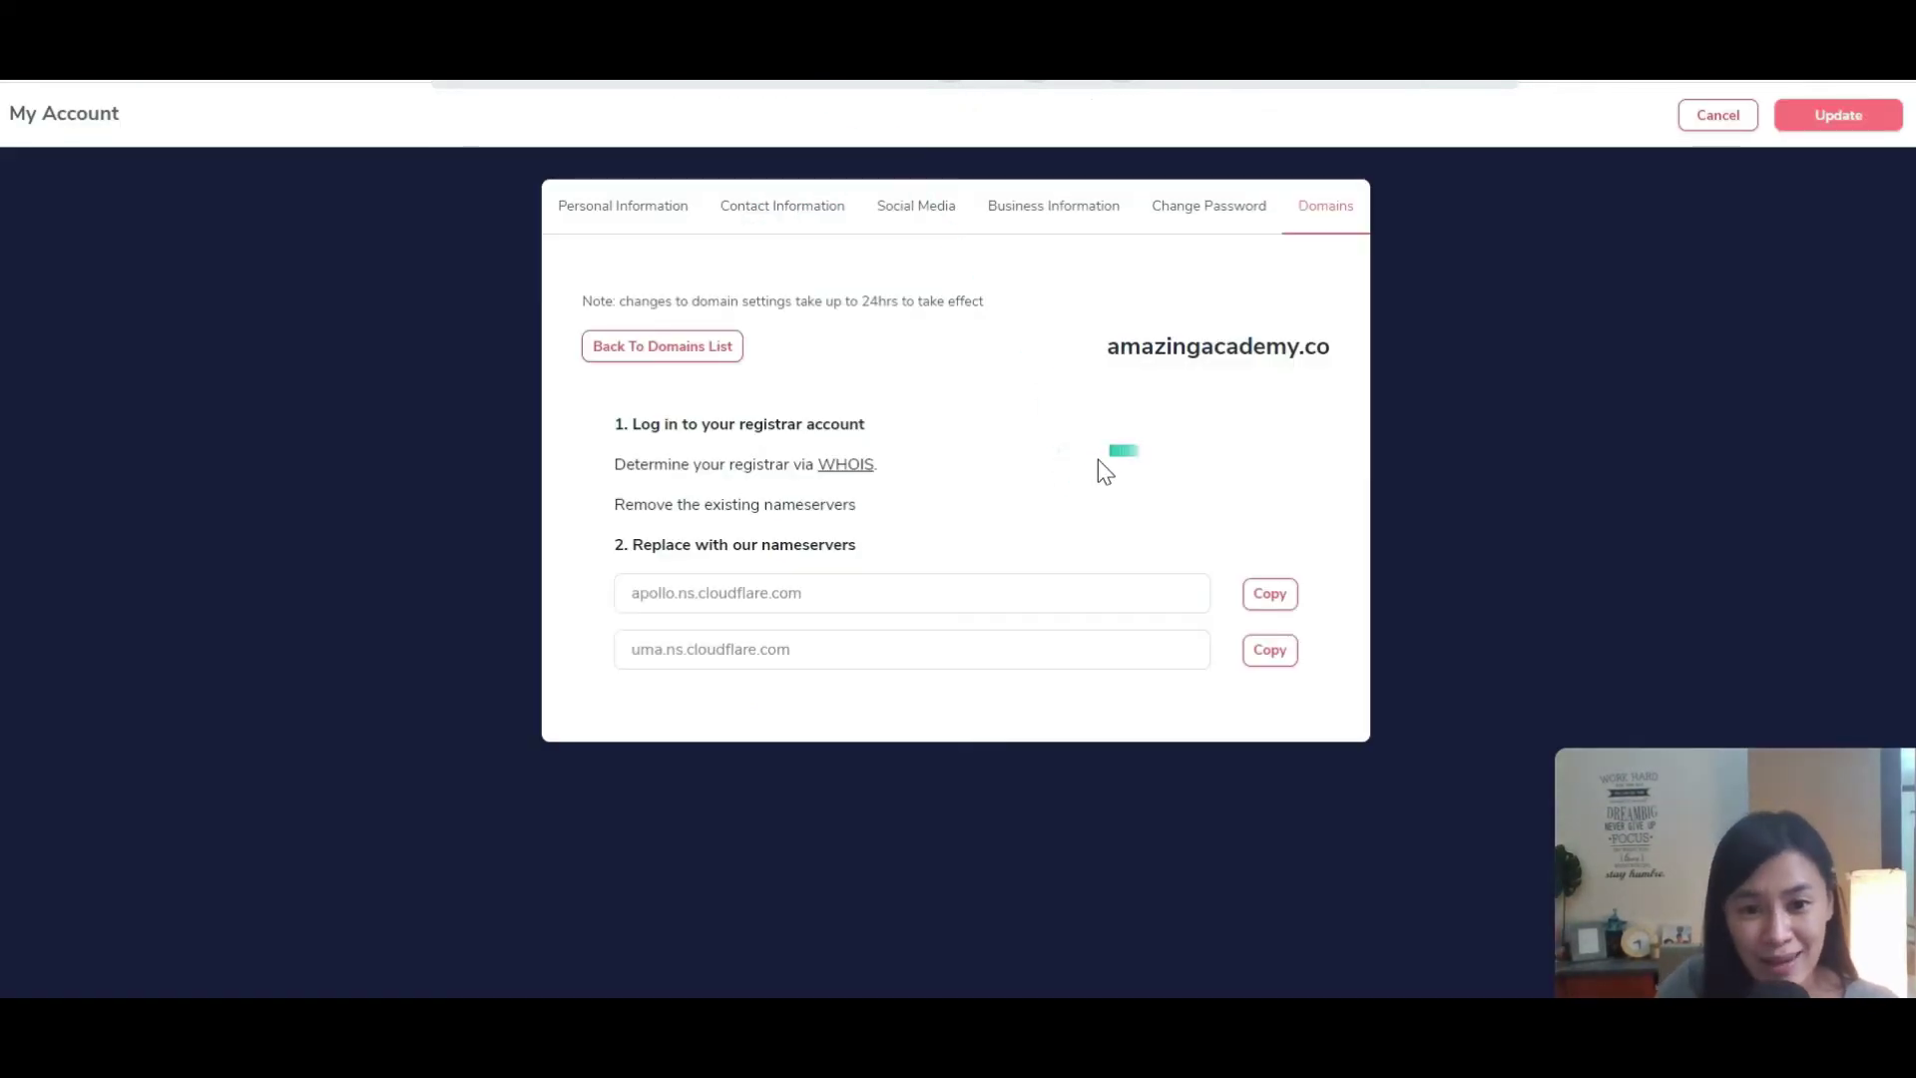
# Step: Confirm amazingacademy.co shows active, then review its A and www CNAME records
pyautogui.click(665, 348)
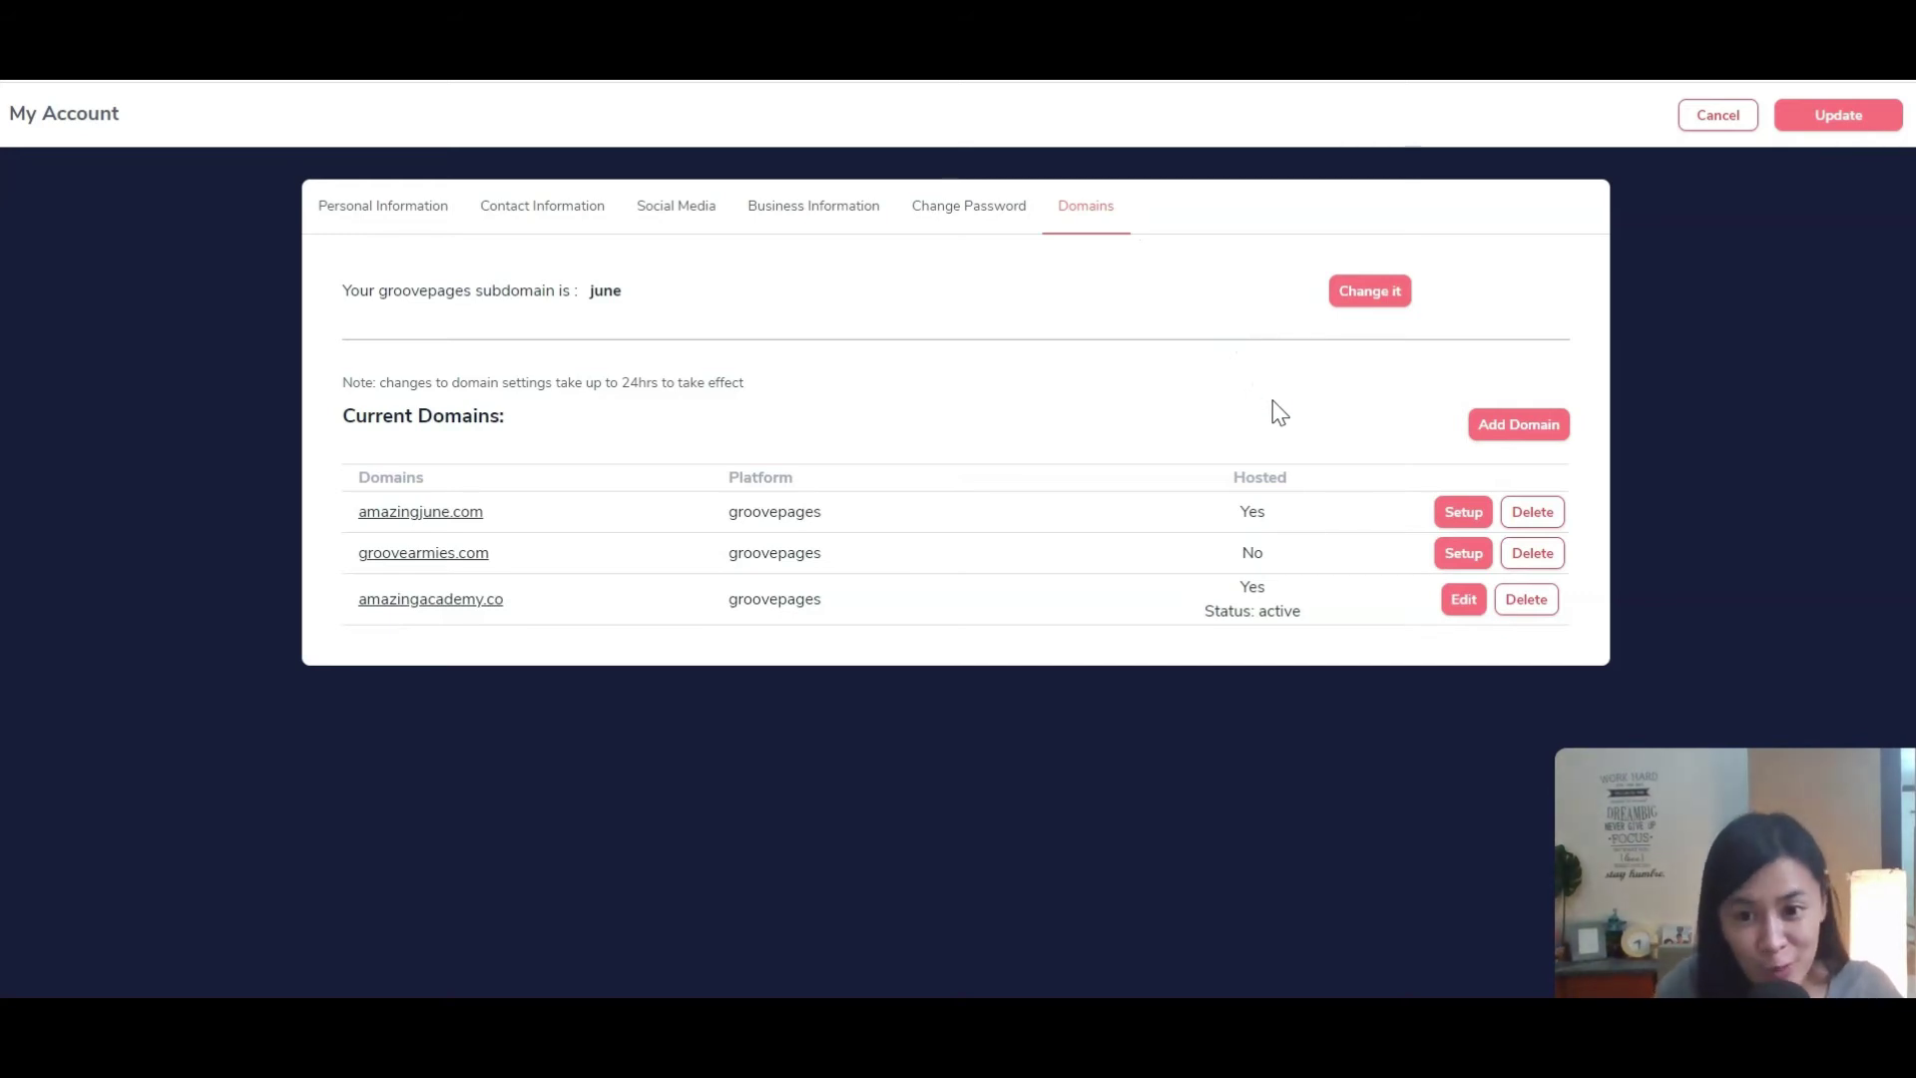
pyautogui.moveTo(1195, 604)
pyautogui.mouseDown()
pyautogui.moveTo(1249, 609)
pyautogui.moveTo(1173, 617)
pyautogui.mouseUp()
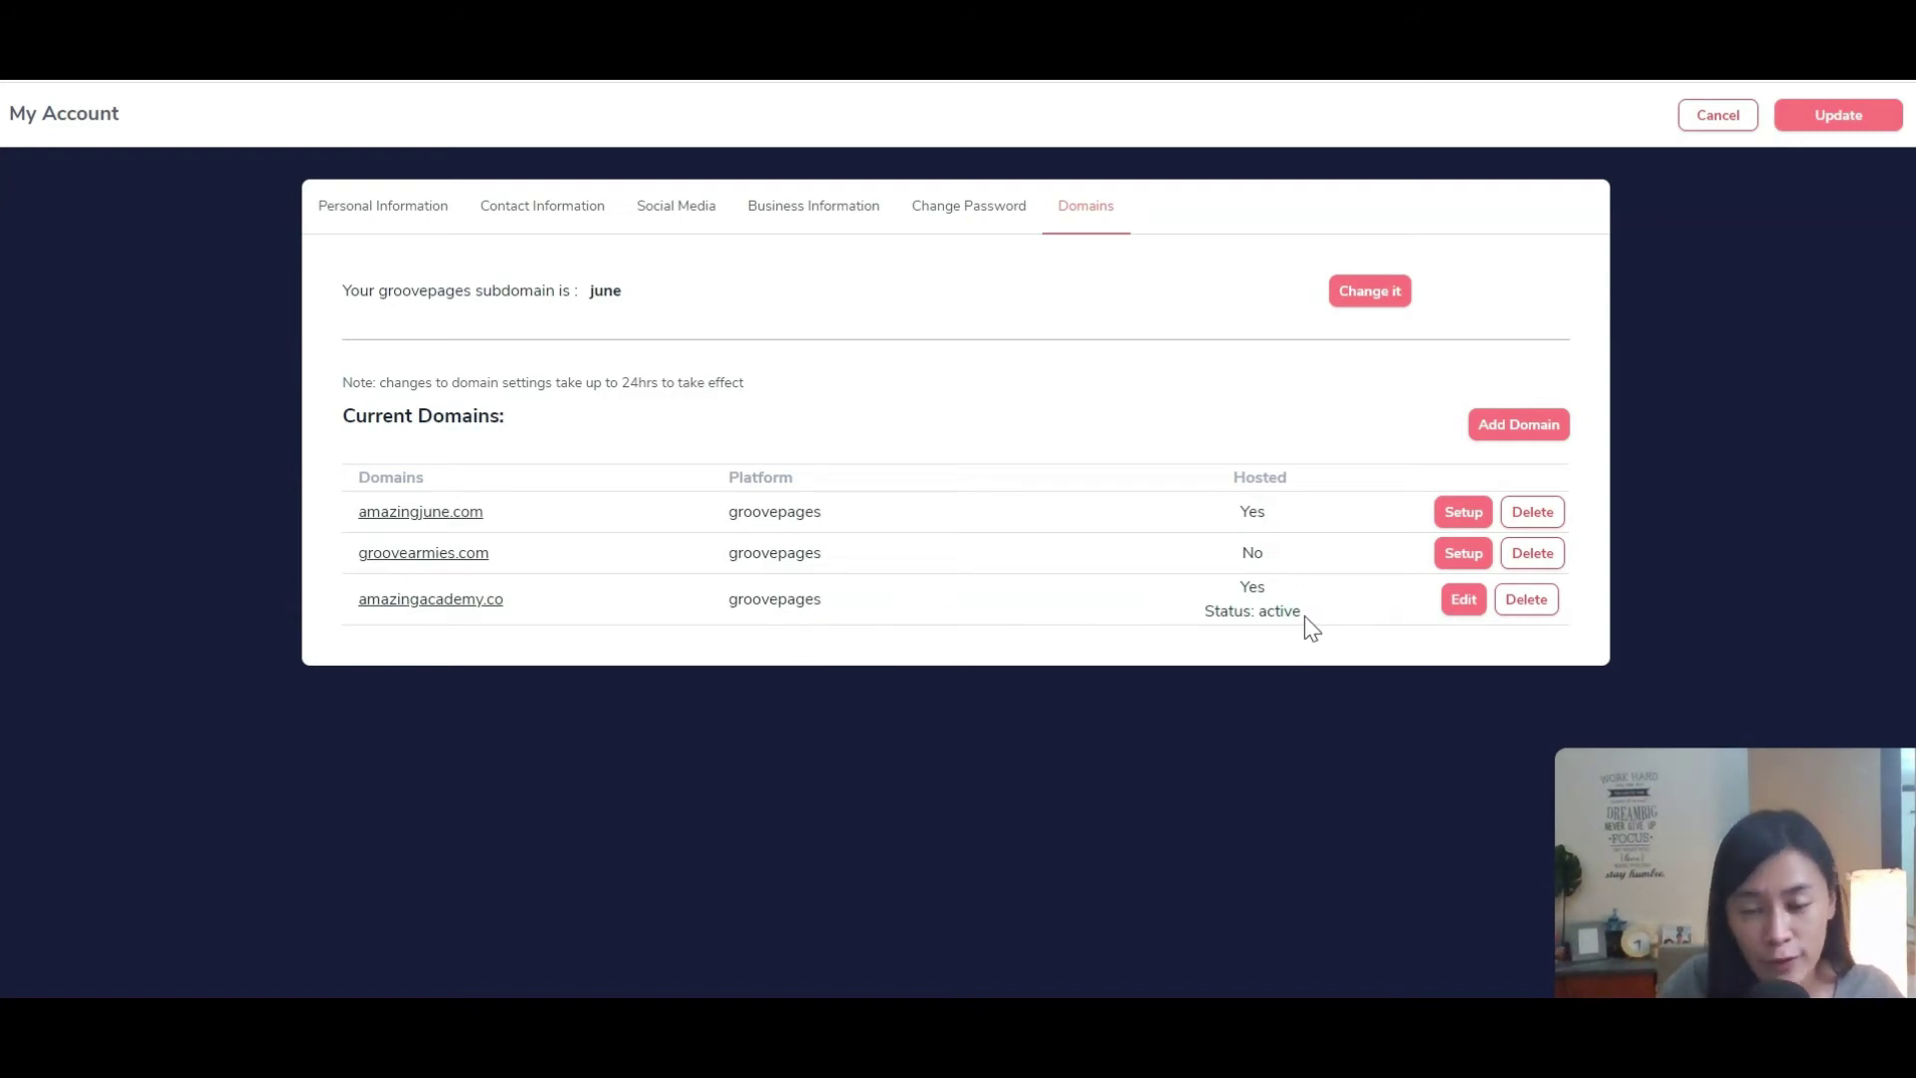
pyautogui.click(1460, 602)
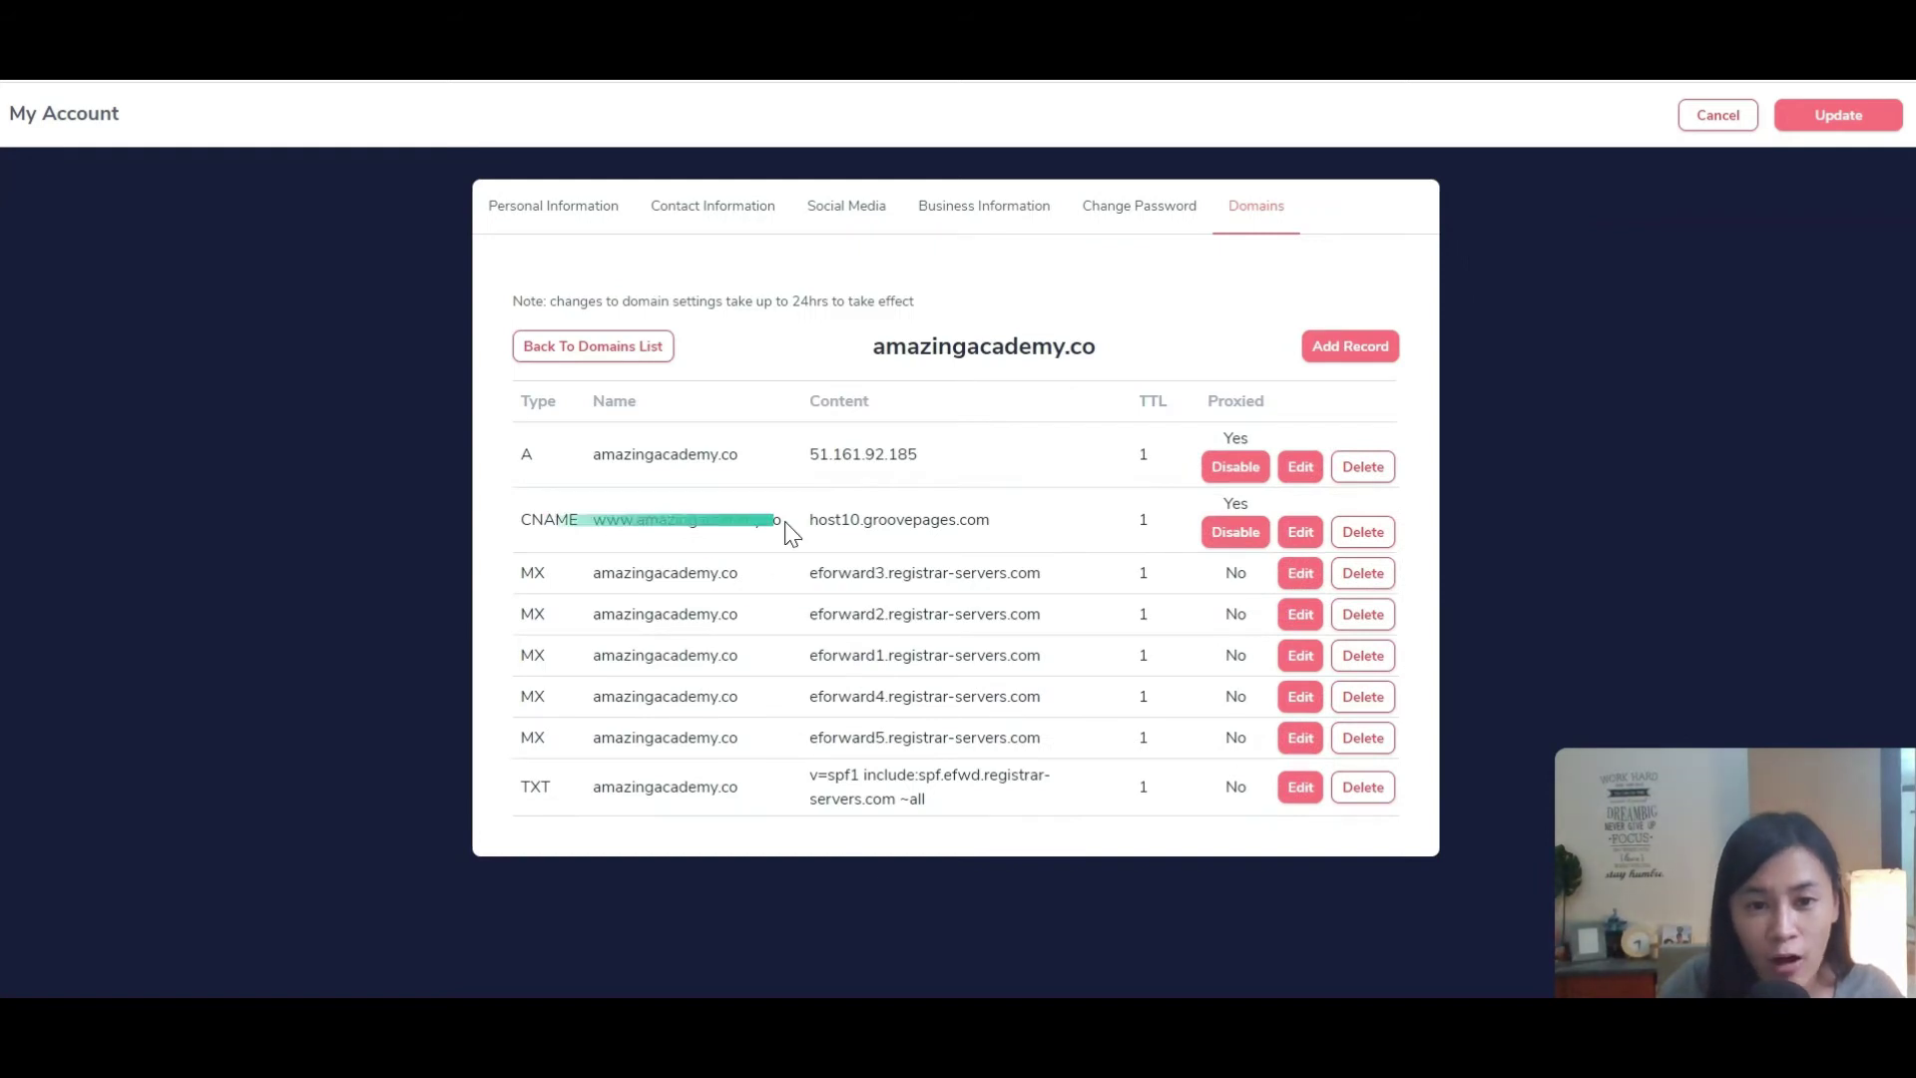
pyautogui.moveTo(533, 520); pyautogui.dragTo(757, 523)
pyautogui.moveTo(593, 453); pyautogui.dragTo(841, 795)
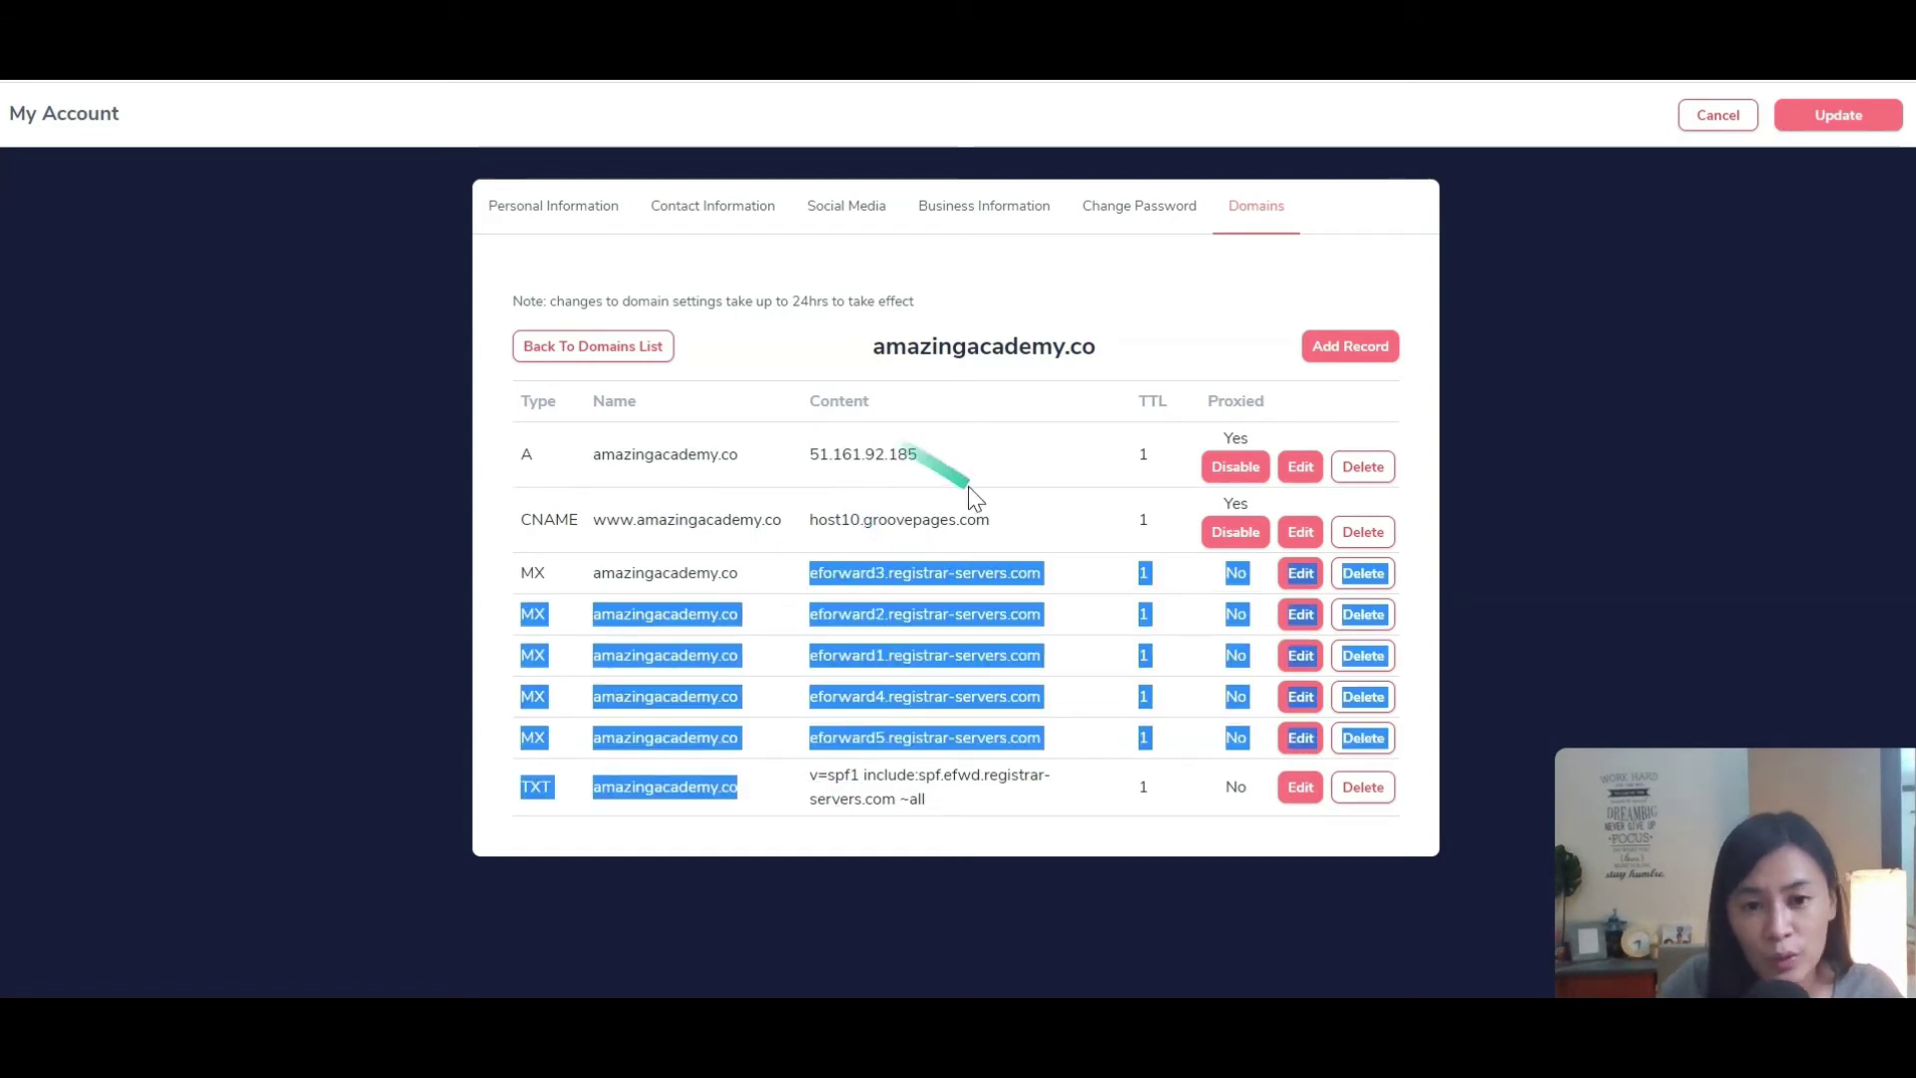
pyautogui.moveTo(745, 459); pyautogui.dragTo(586, 459)
pyautogui.hotkey('ctrl', 'c')
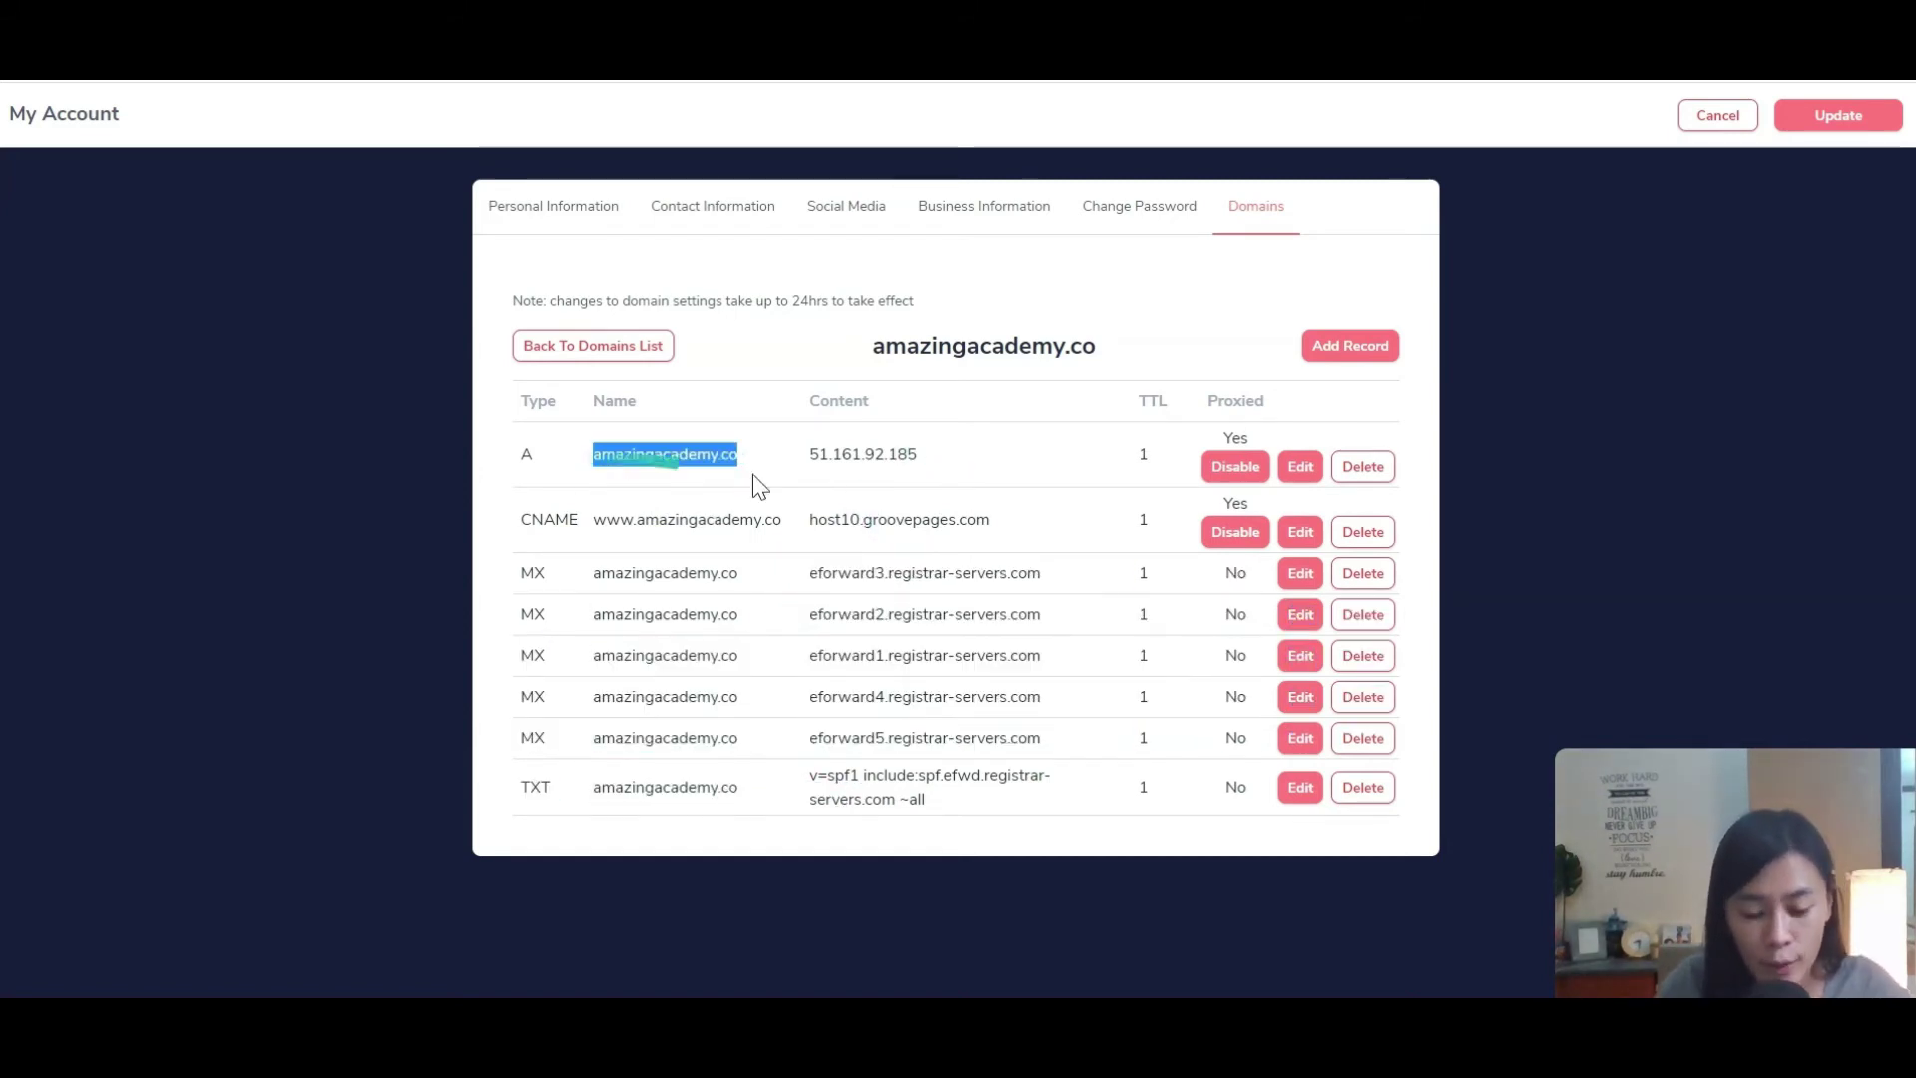
# Step: Load the pasted amazingacademy.co address in a new tab and re-maximise the browser
pyautogui.hotkey('ctrl', 't')
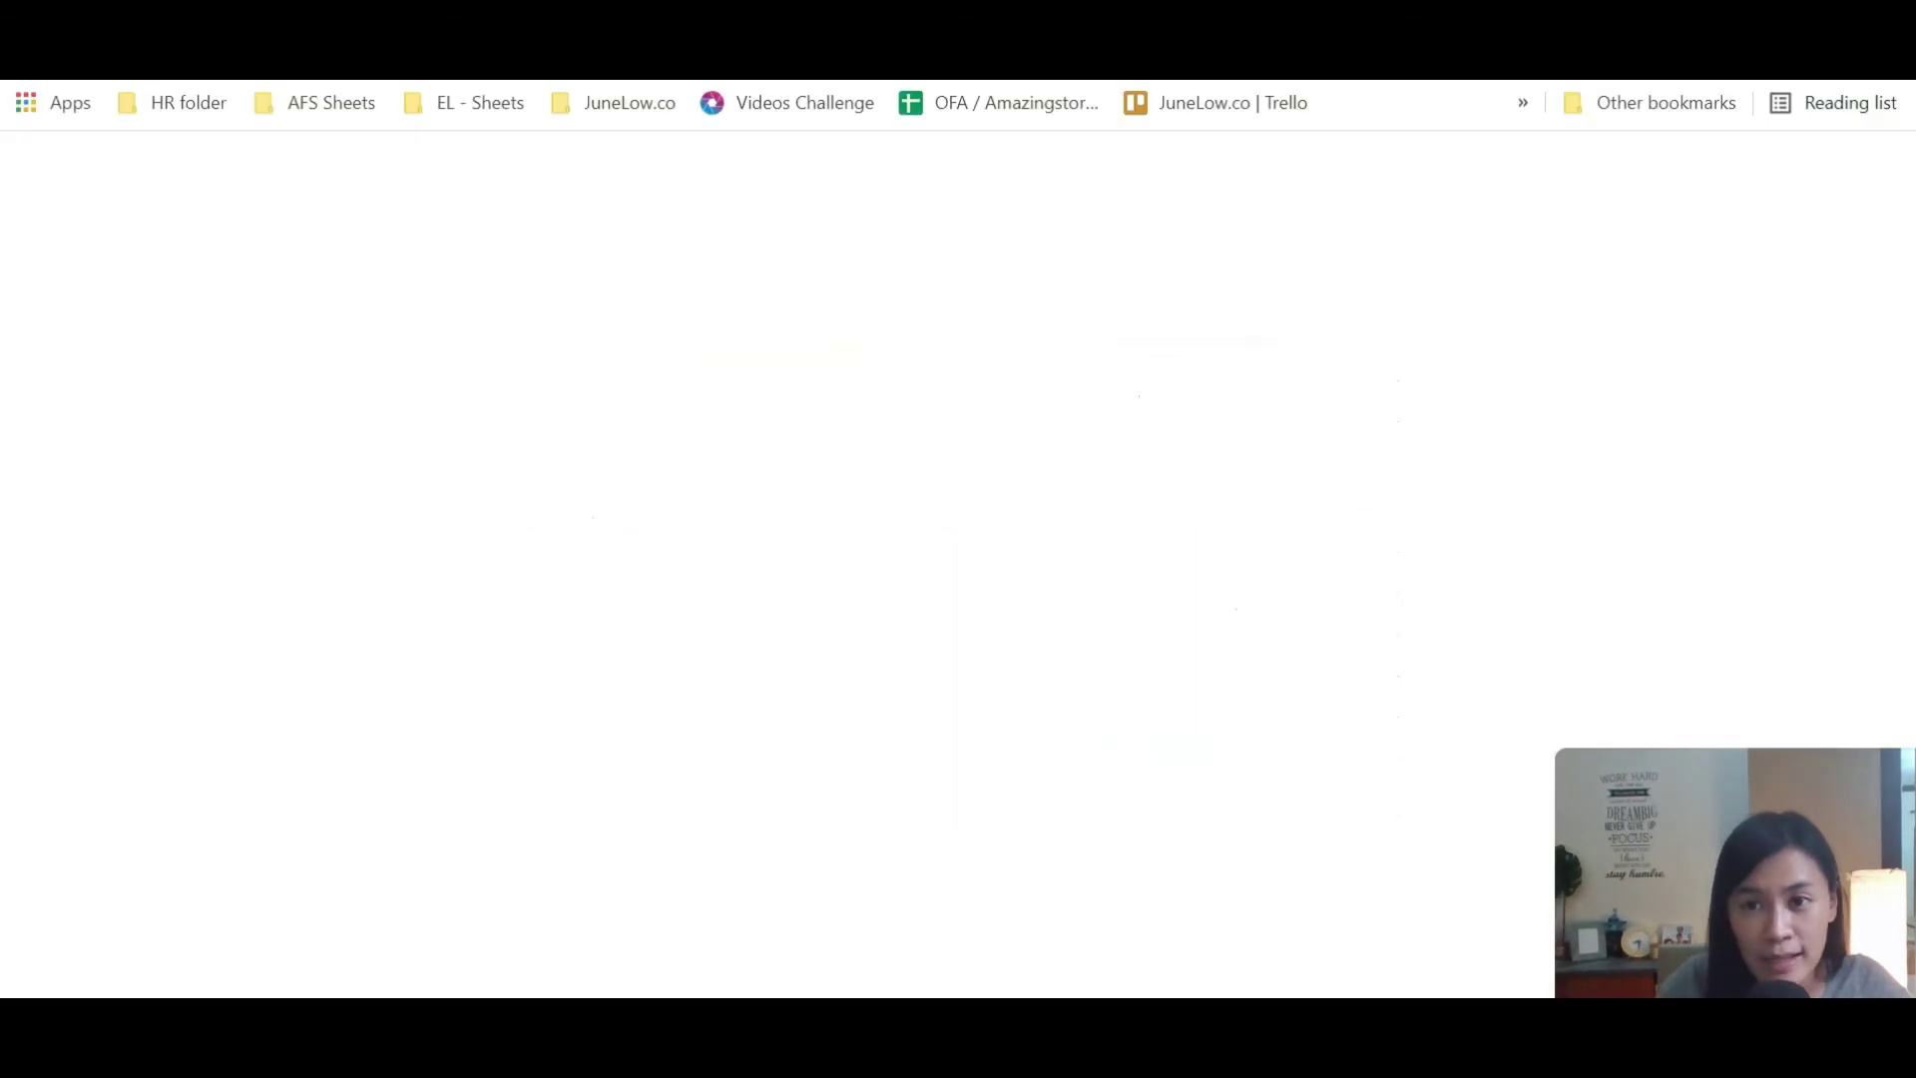
pyautogui.hotkey('ctrl', 'v')
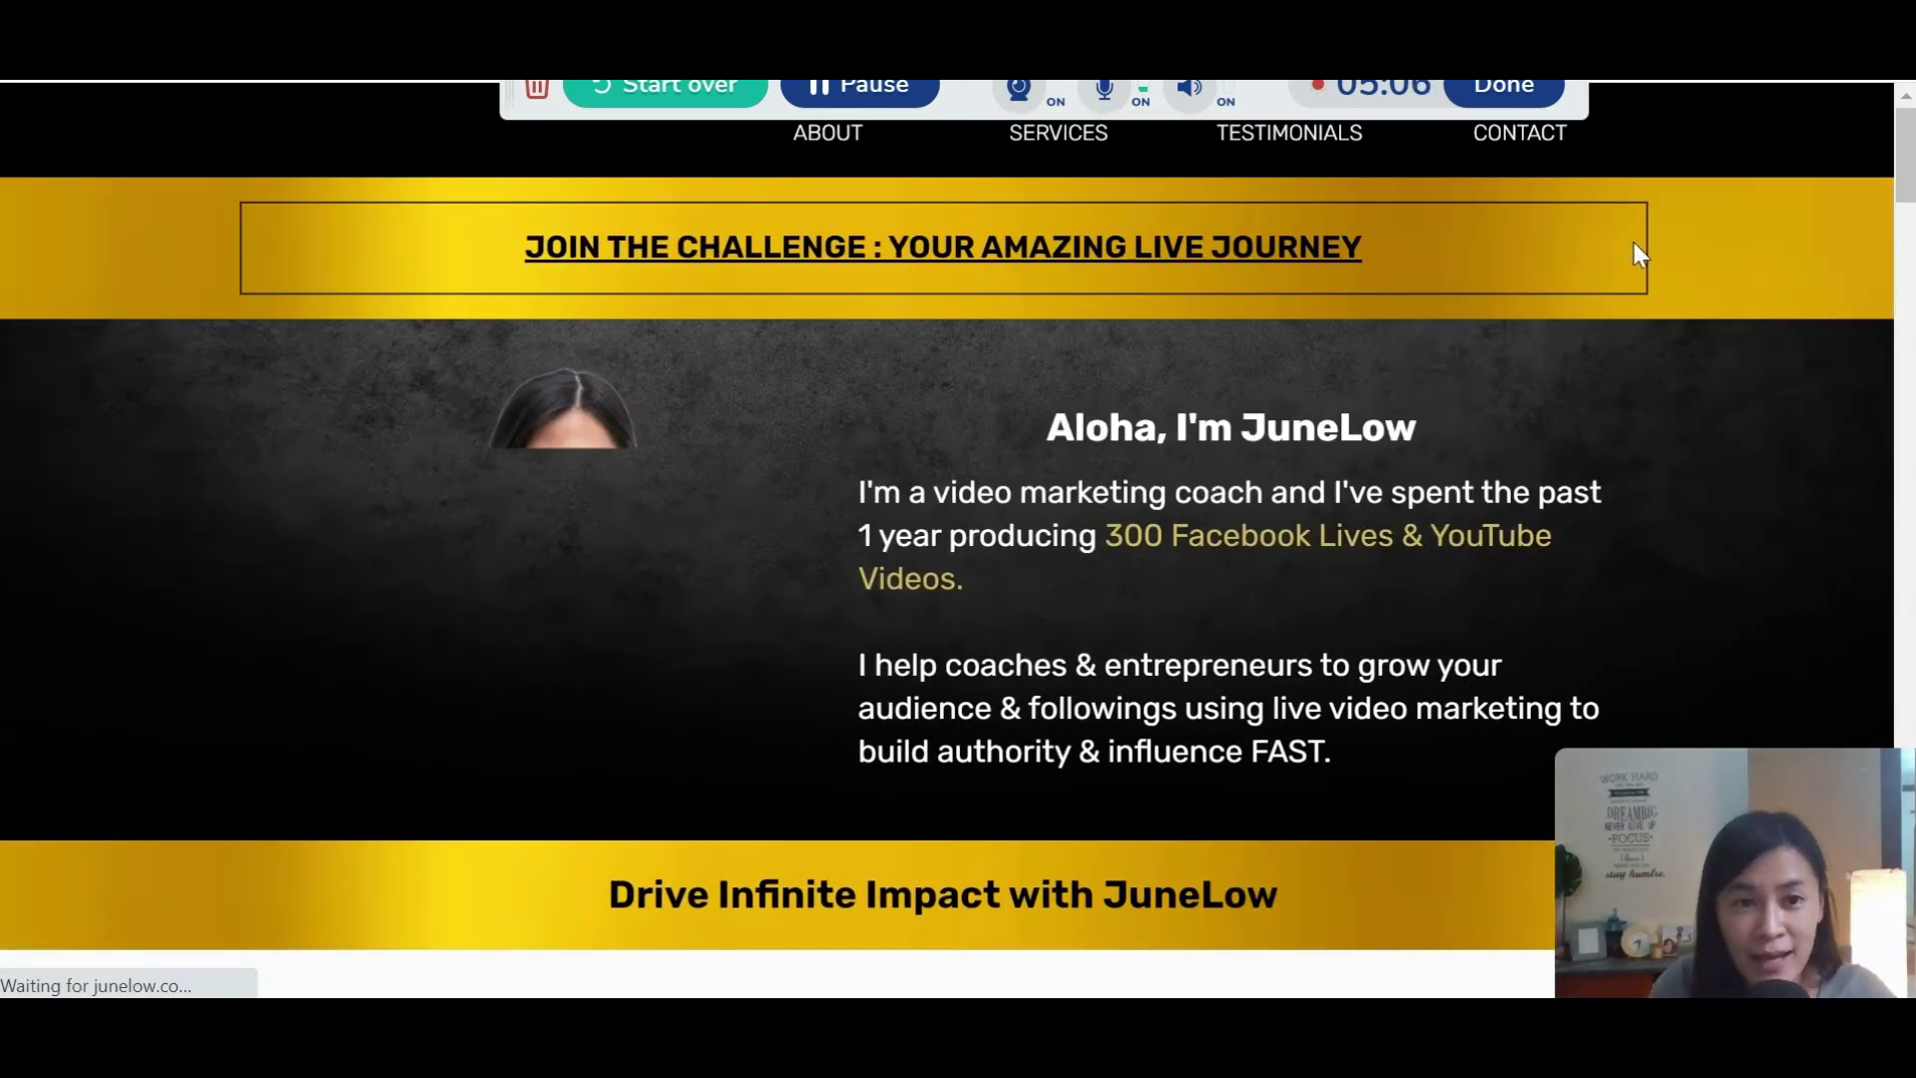
pyautogui.scroll(-1, 1692, 291)
pyautogui.scroll(1, 1710, 310)
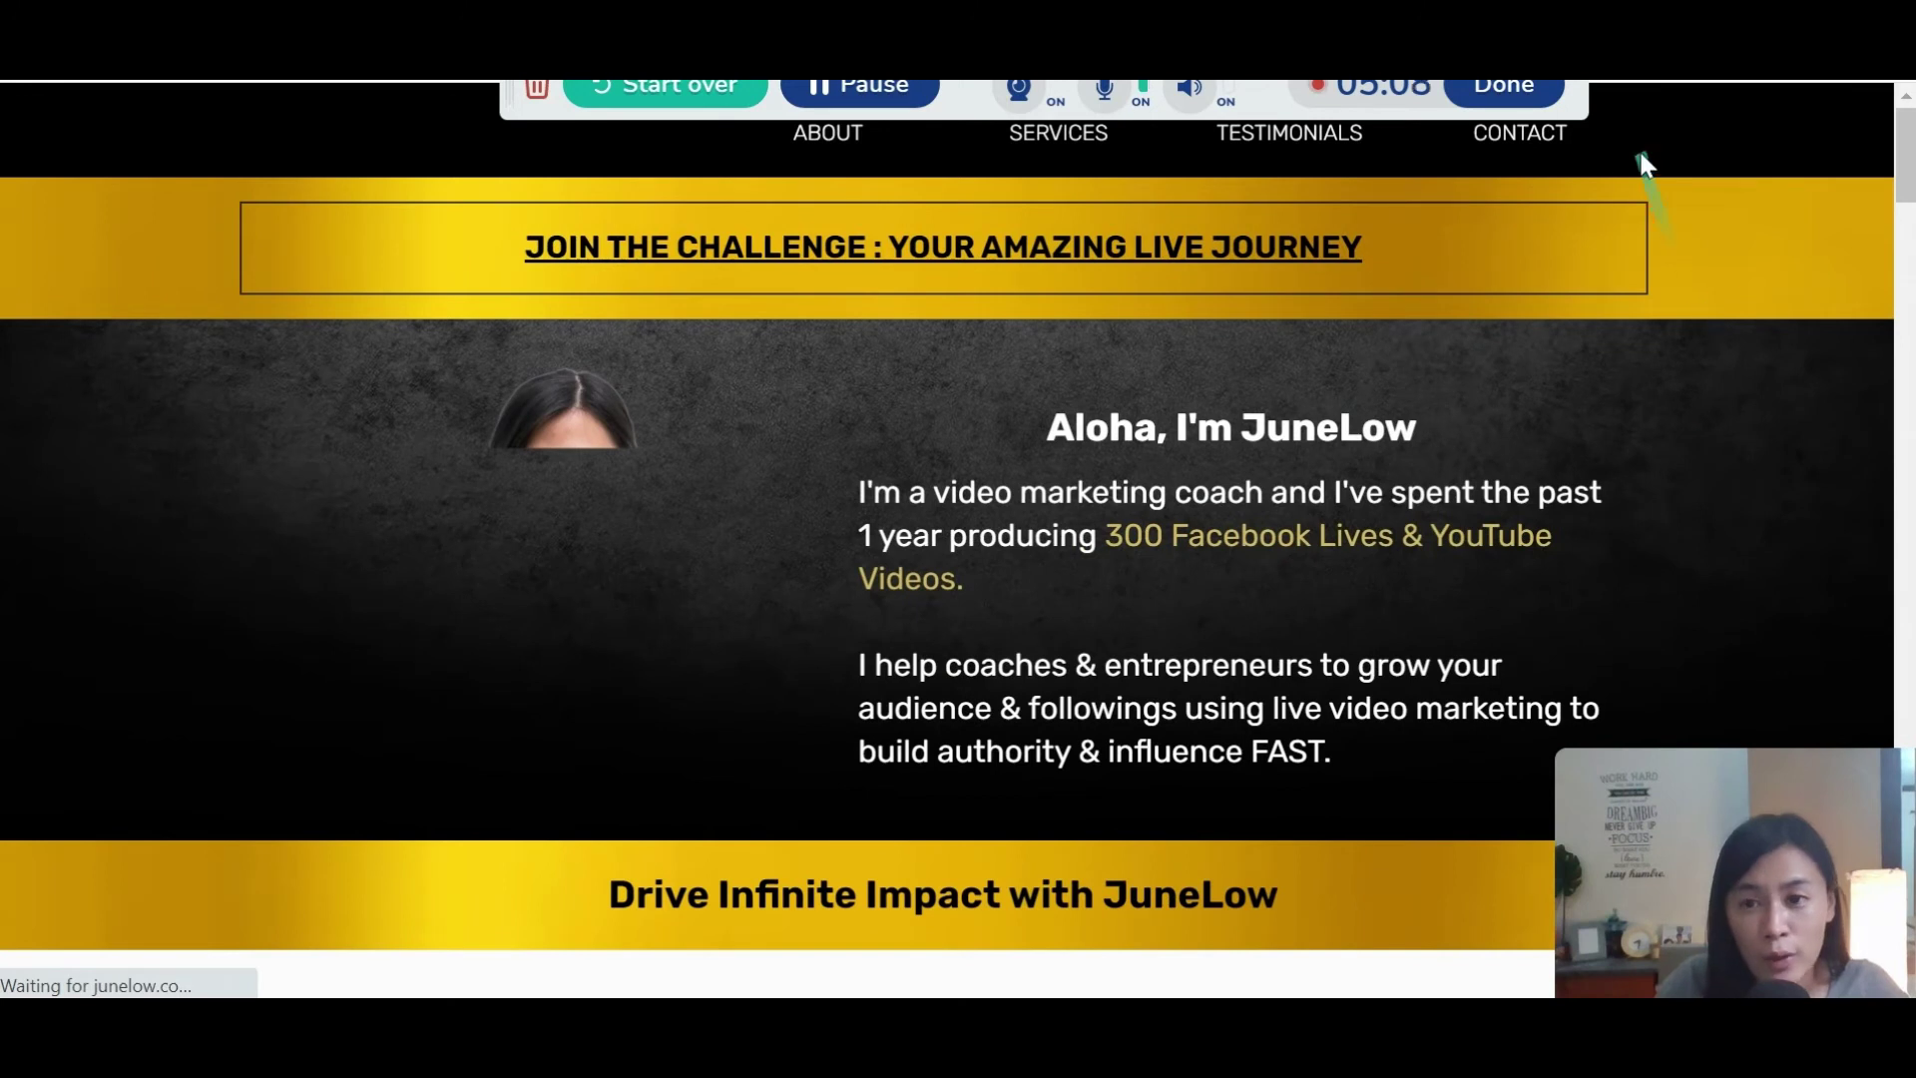
pyautogui.moveTo(1751, 816); pyautogui.dragTo(1648, 783)
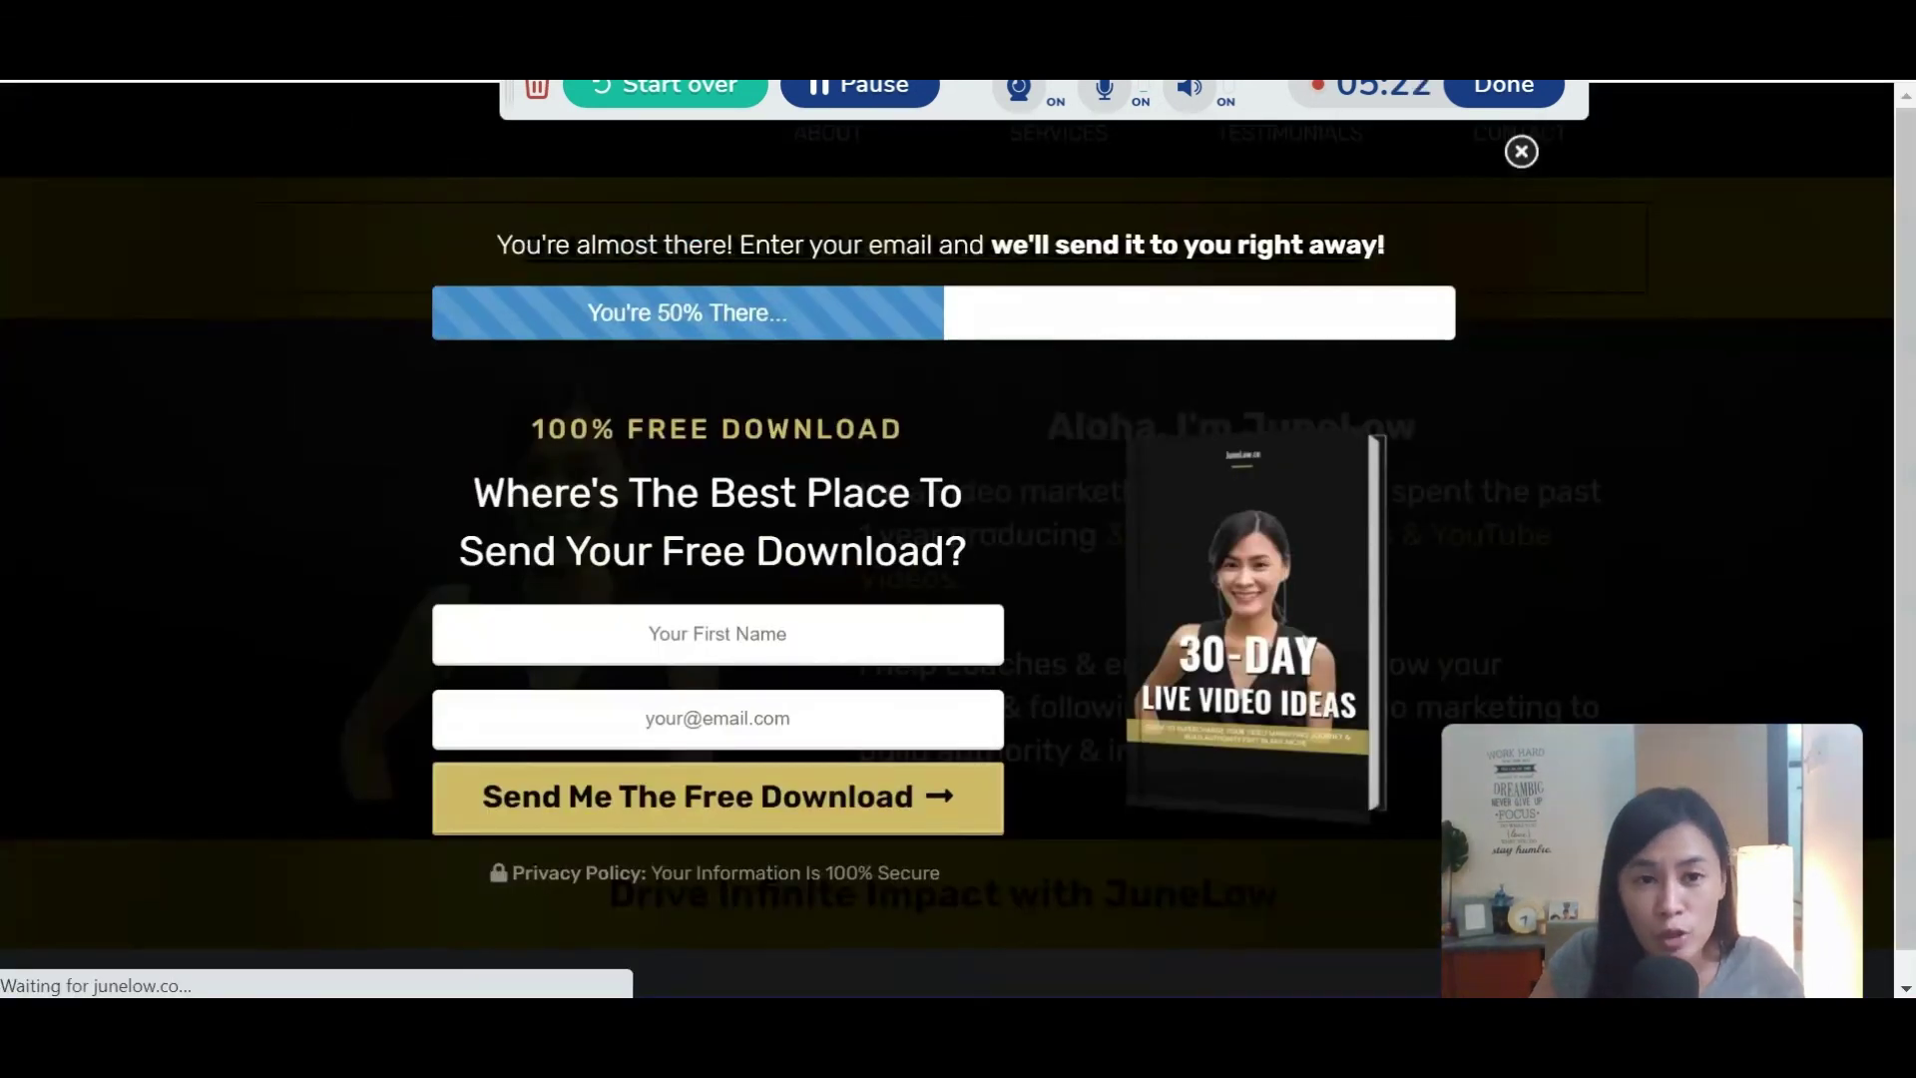
pyautogui.moveTo(316, 89); pyautogui.dragTo(343, 163)
pyautogui.doubleClick(342, 163)
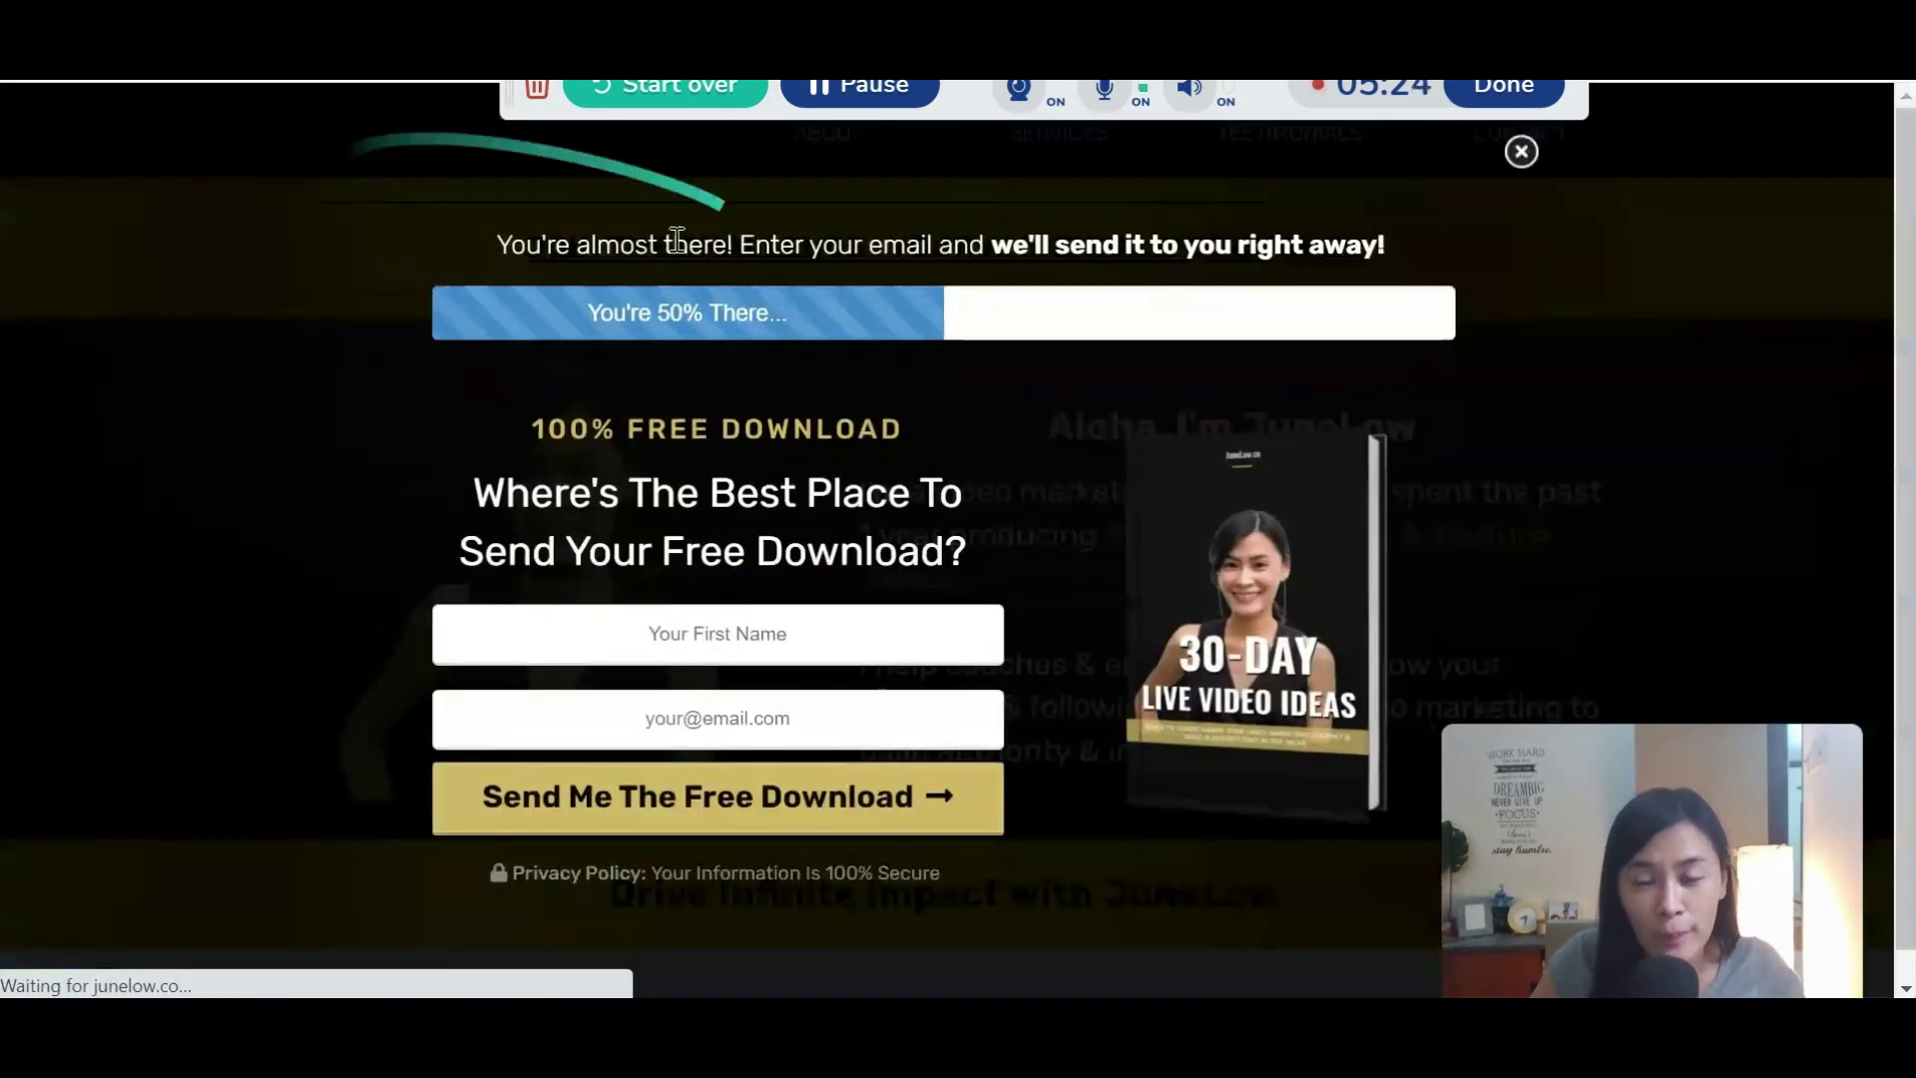
# Step: Close the free 30-day live video ideas download popup
pyautogui.click(1520, 155)
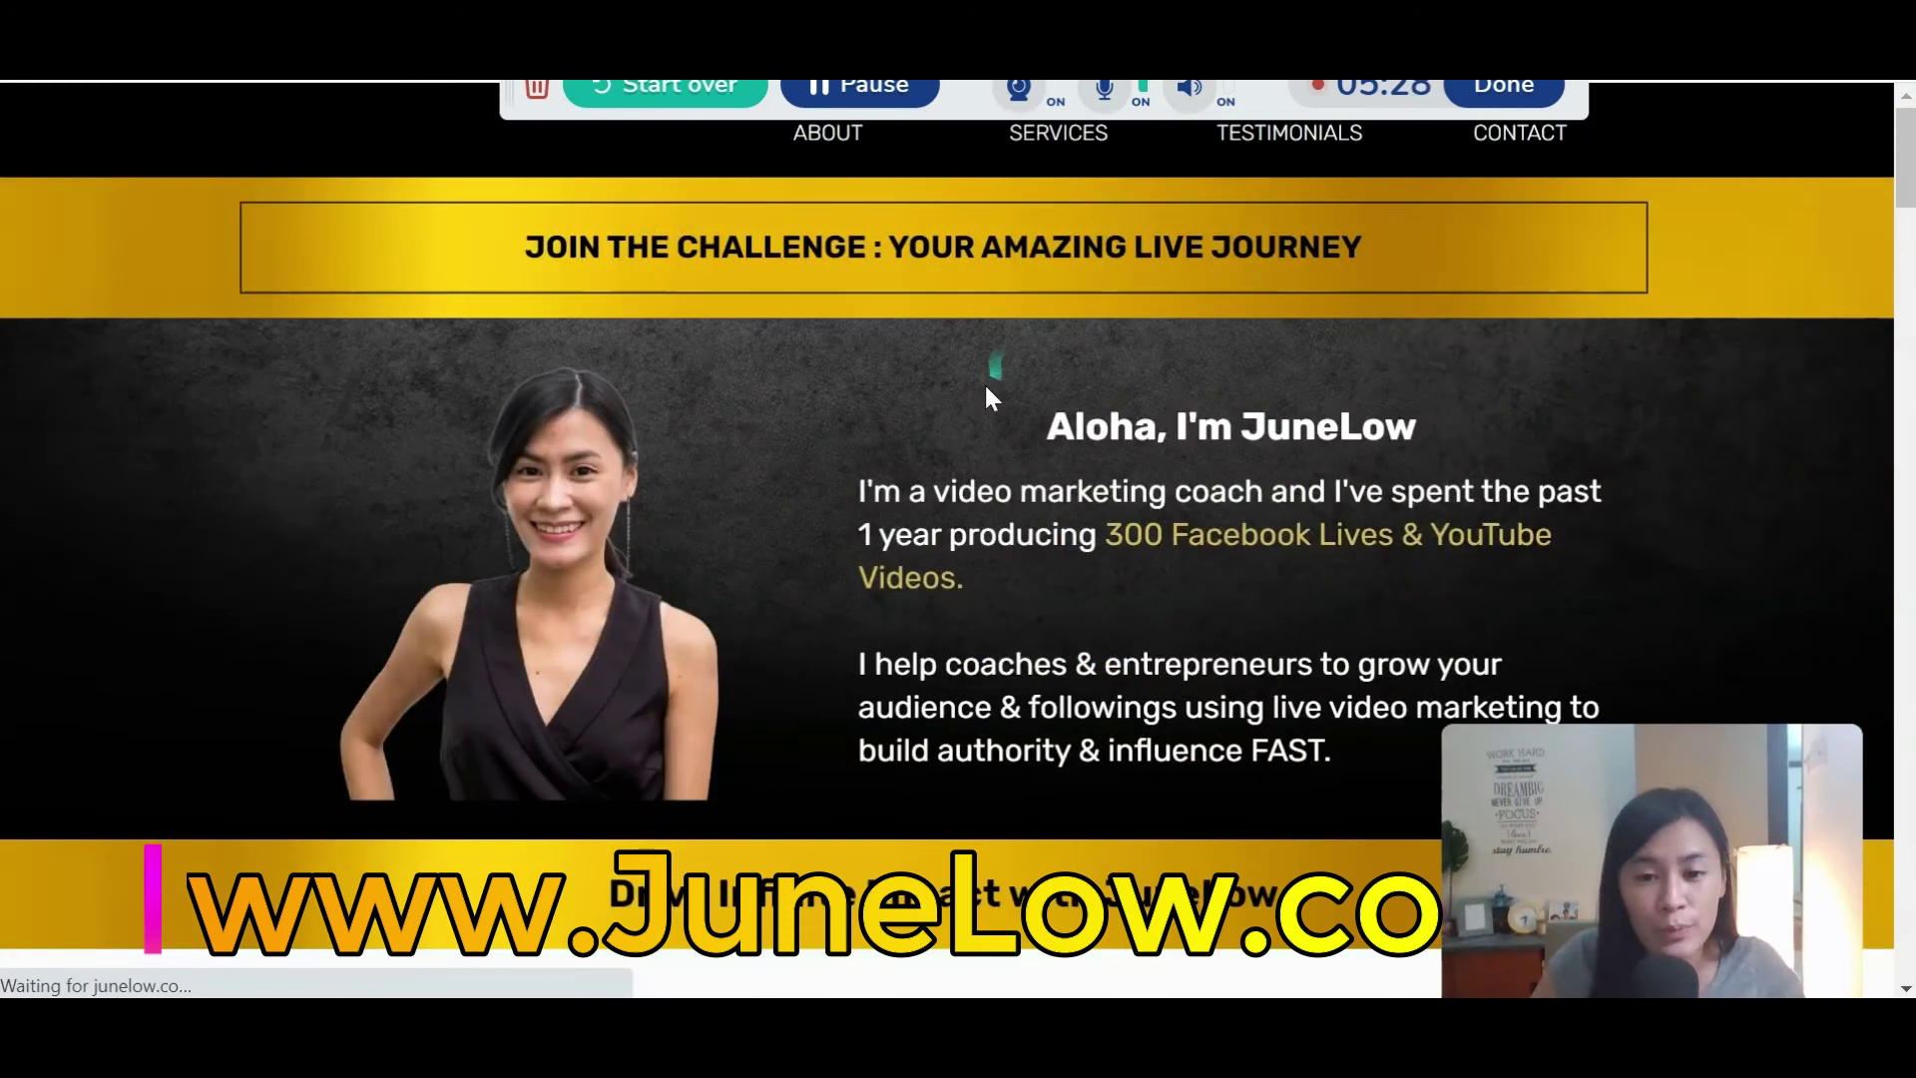
pyautogui.scroll(-5, 1155, 401)
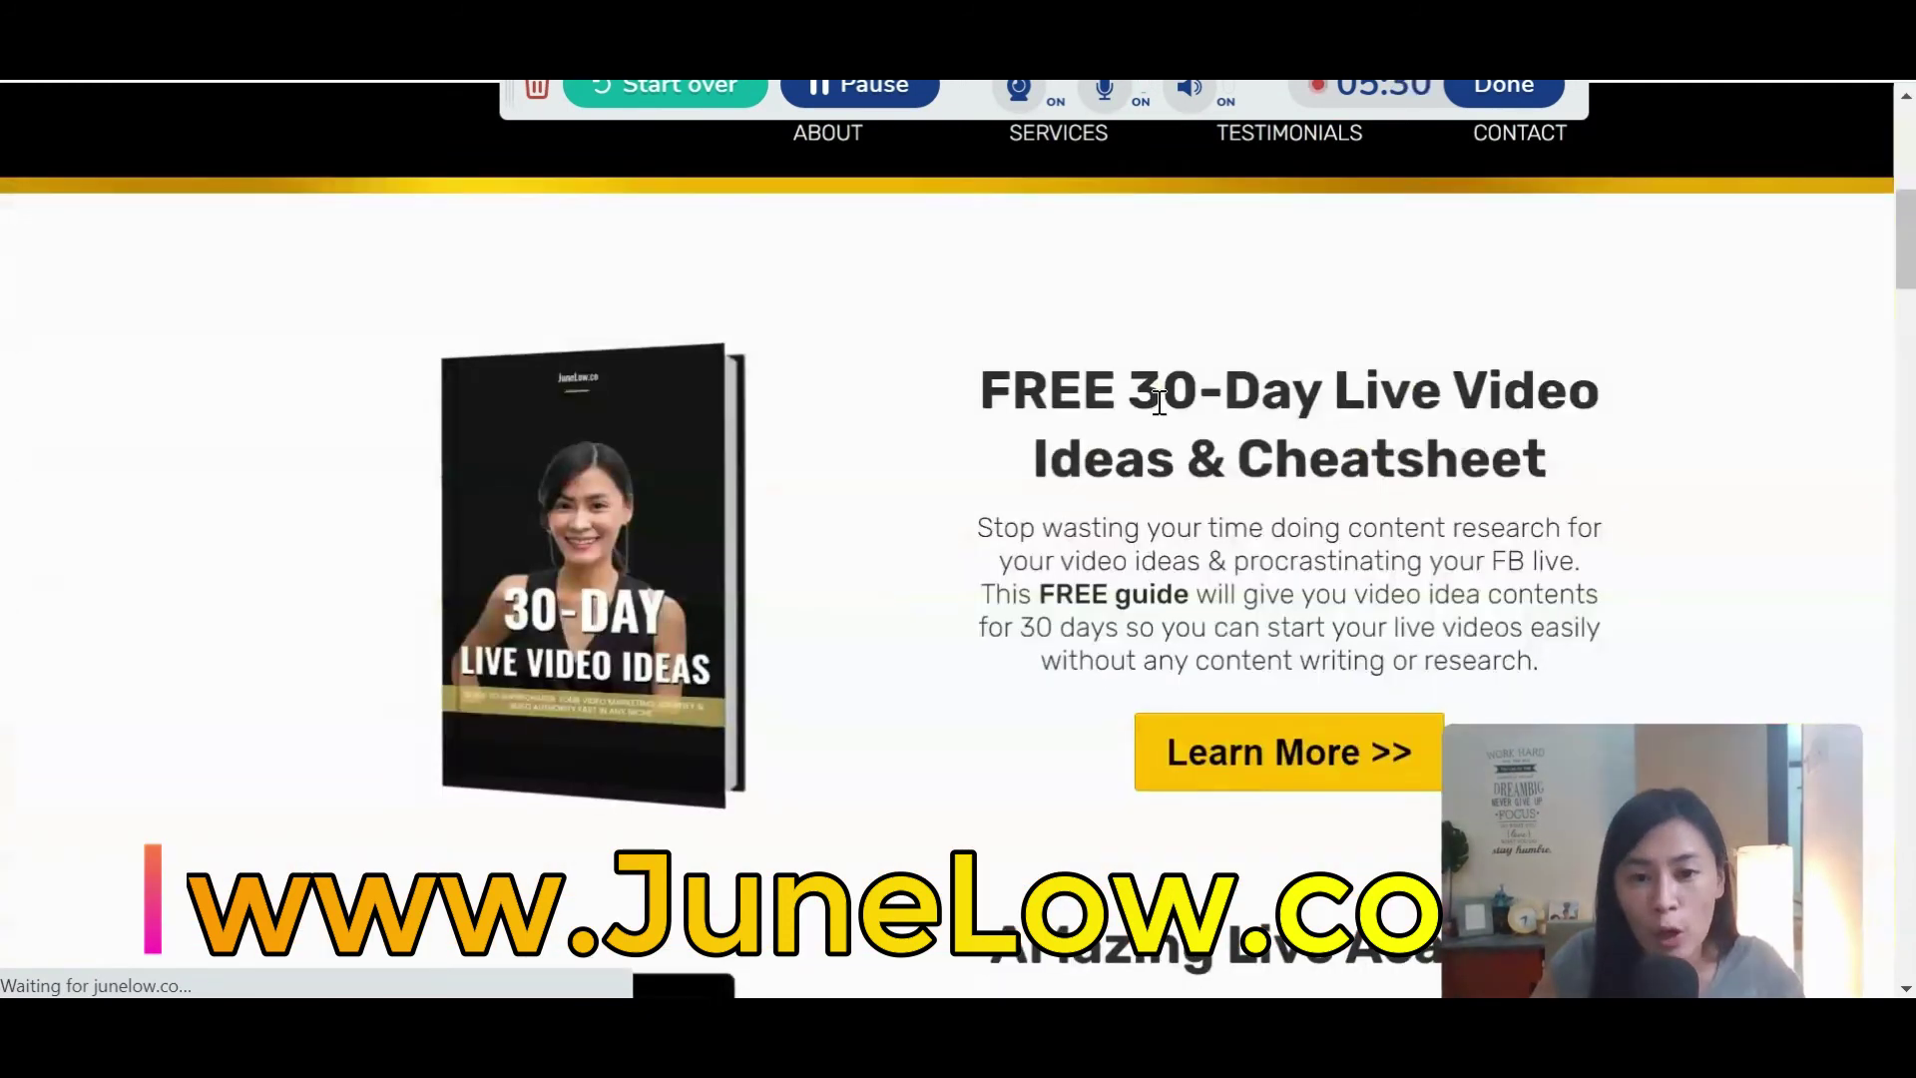
pyautogui.scroll(-5, 1168, 406)
pyautogui.scroll(-4, 1242, 411)
pyautogui.scroll(-4, 1257, 426)
pyautogui.scroll(1, 1112, 452)
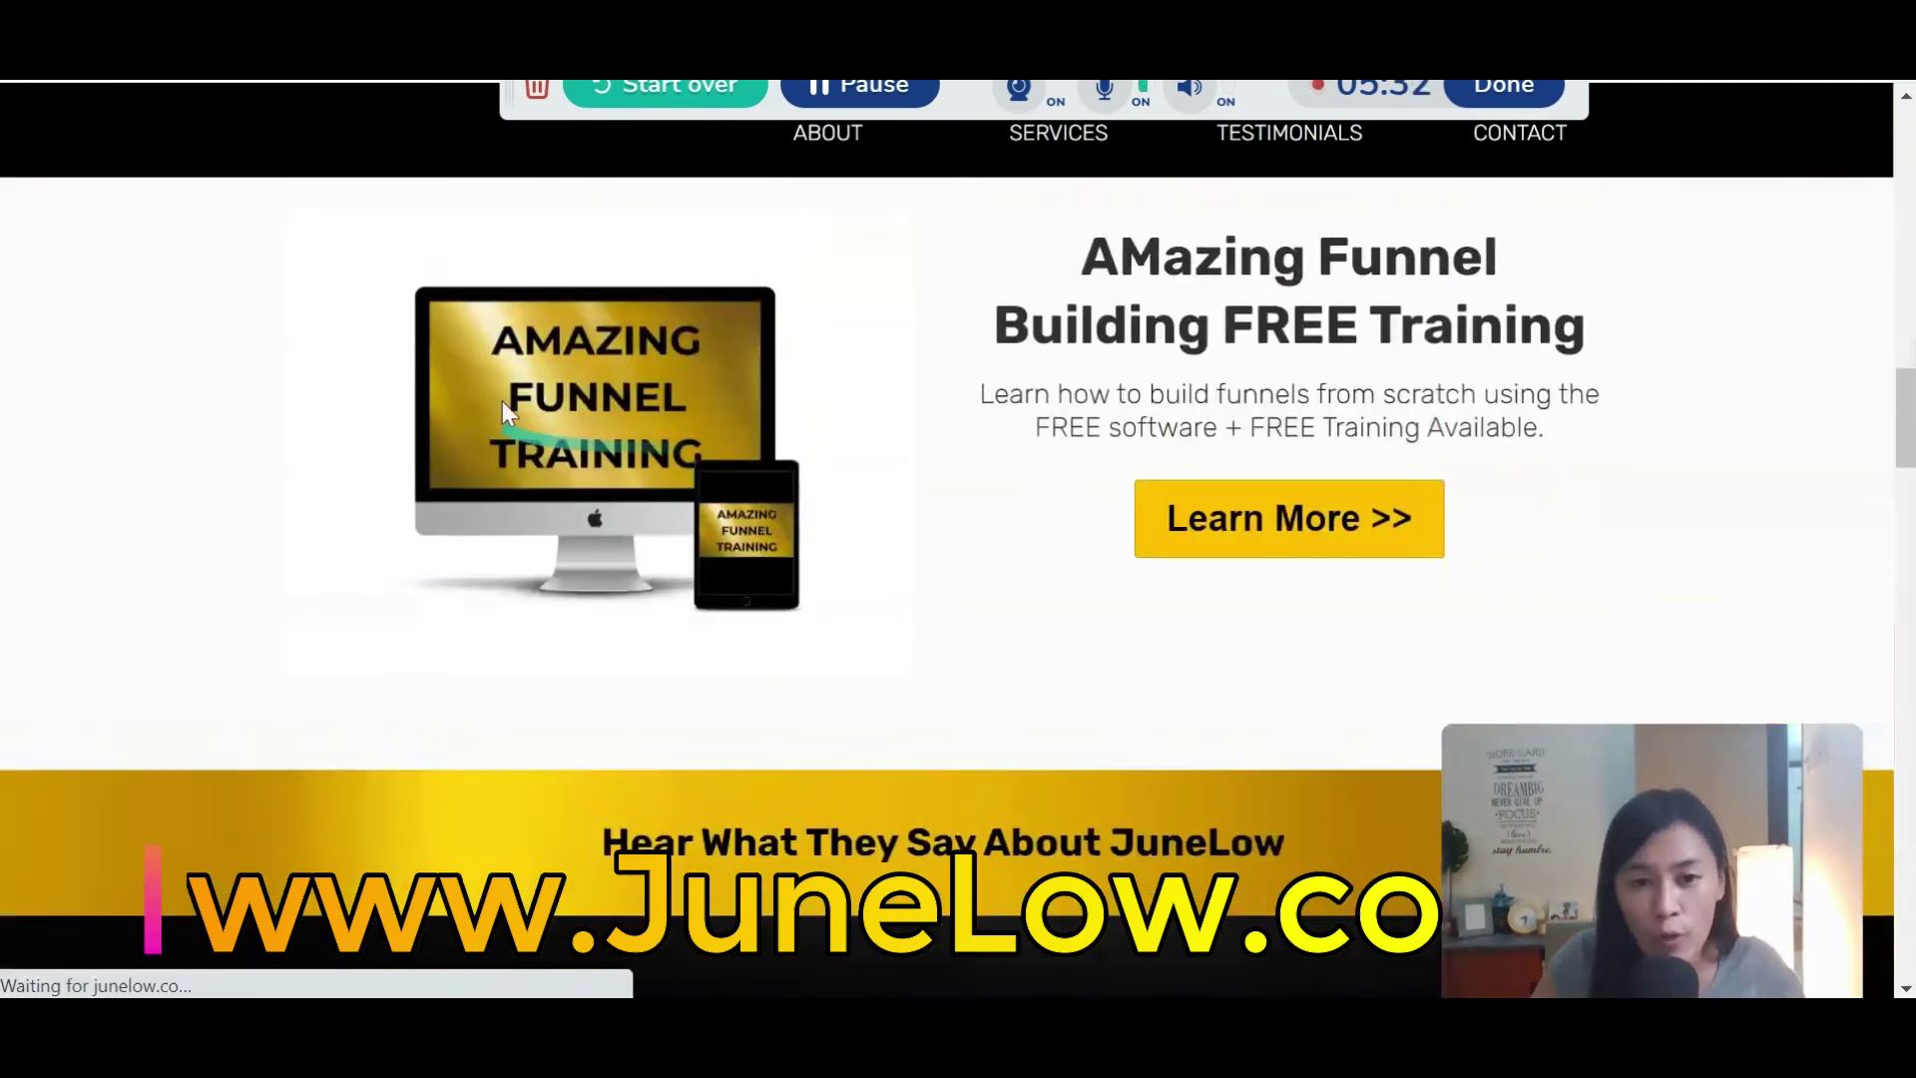